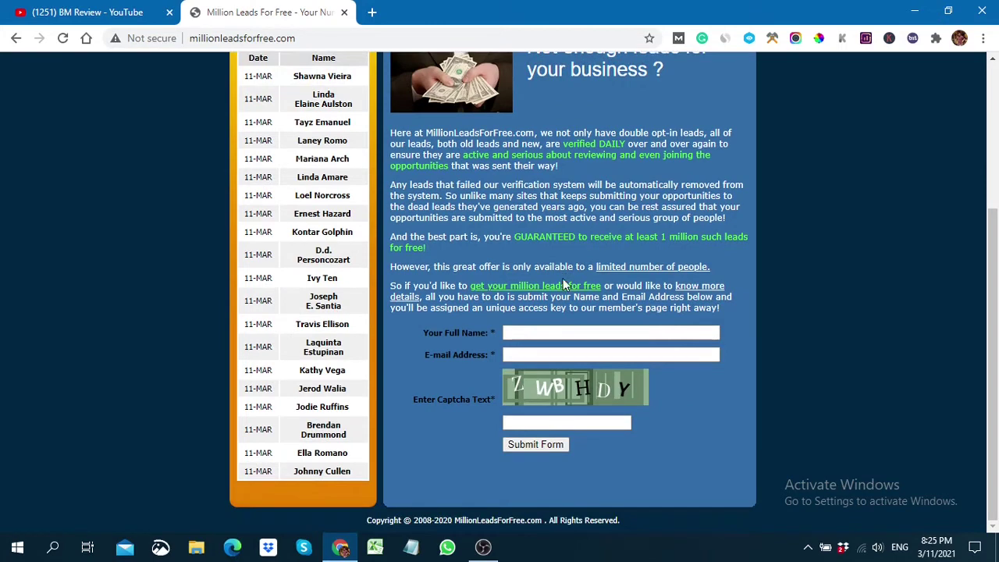
Log on to the MillionLeadsForFree member area with the saved username and account password
scroll(565, 285, "up", 3)
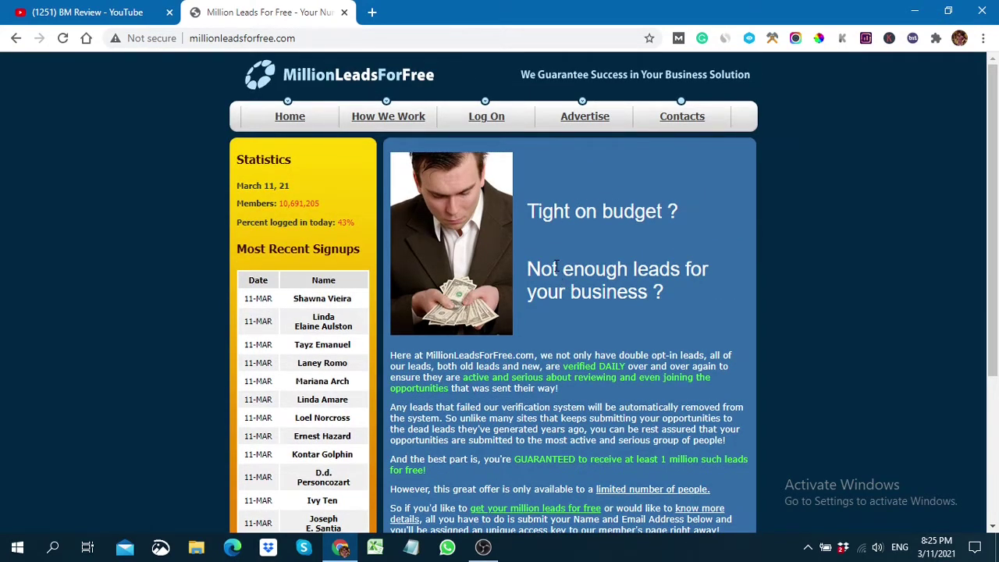
scroll(556, 267, "down", 3)
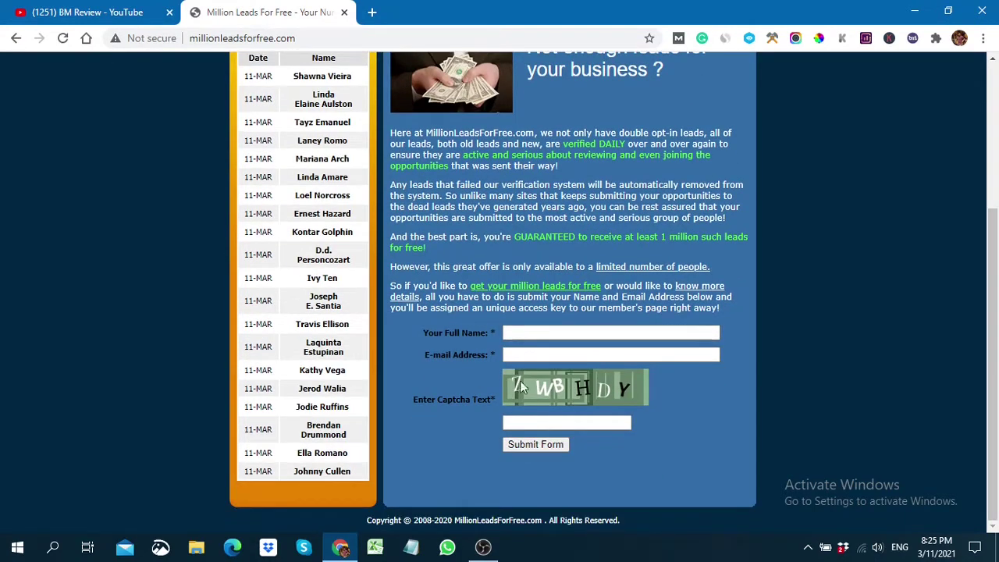
scroll(547, 295, "up", 3)
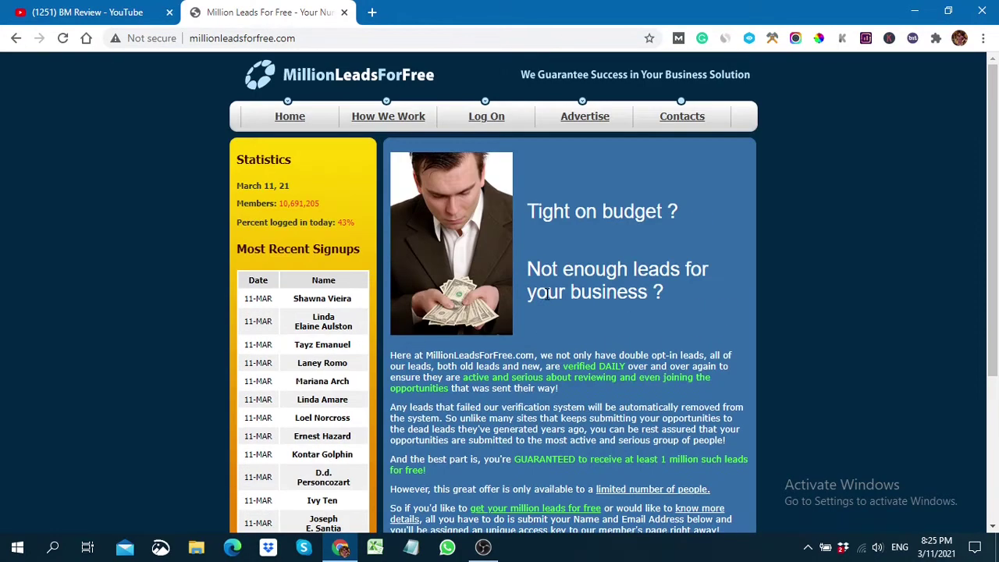
left_click(484, 121)
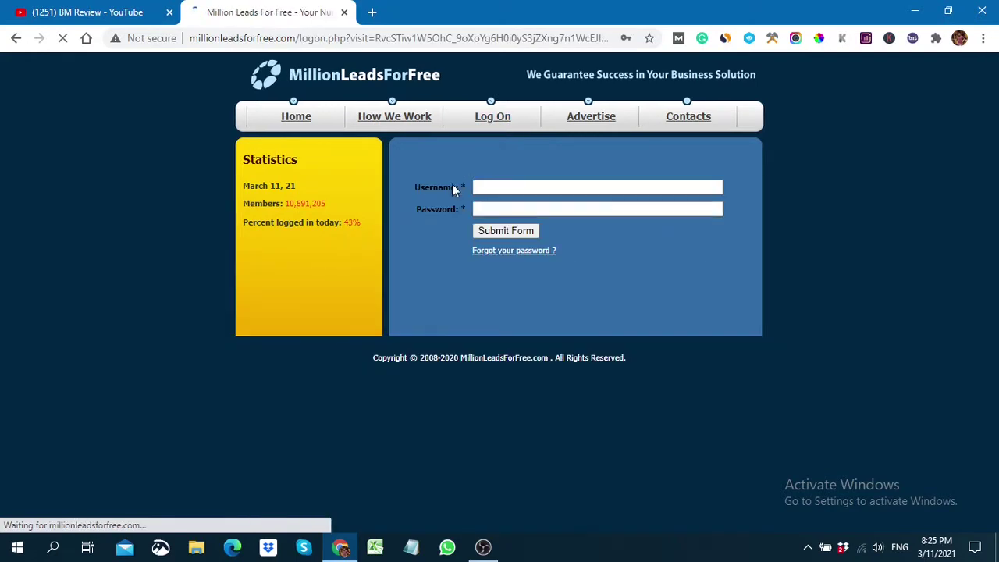
left_click(562, 186)
left_click(551, 211)
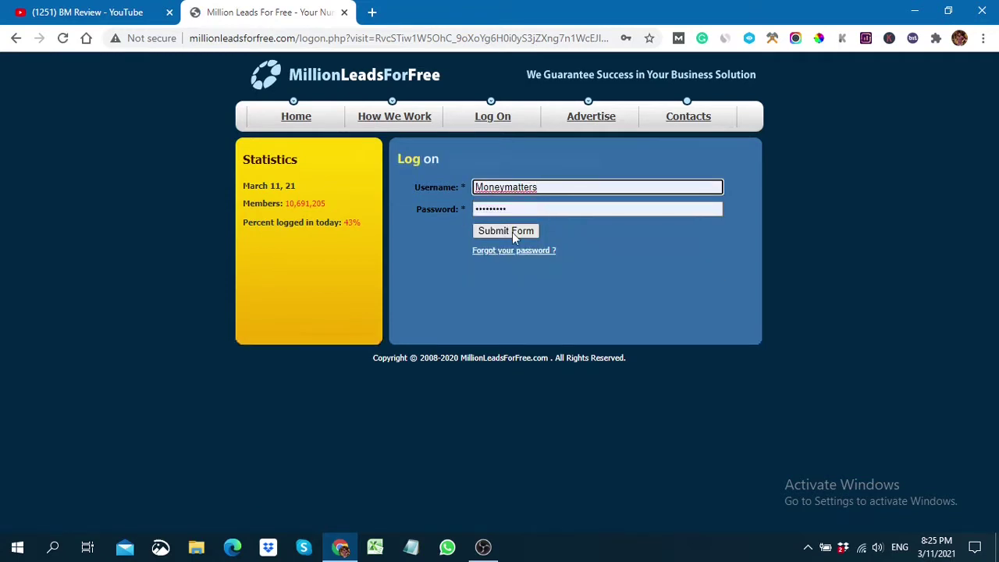
left_click(512, 231)
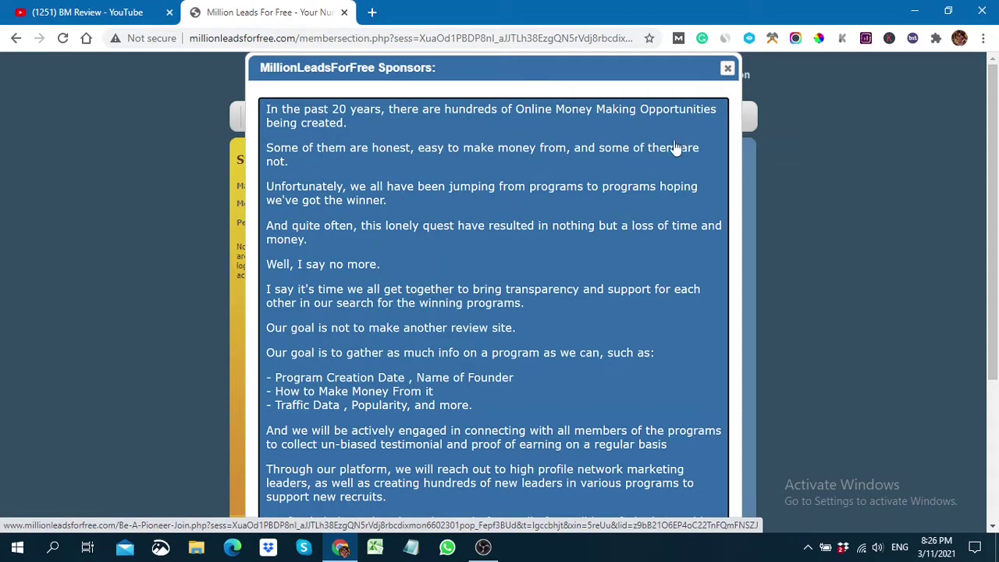
Dismiss the sponsors pop-up and open the page for reading 10+ messages to receive 5000 free contacts
left_click(727, 72)
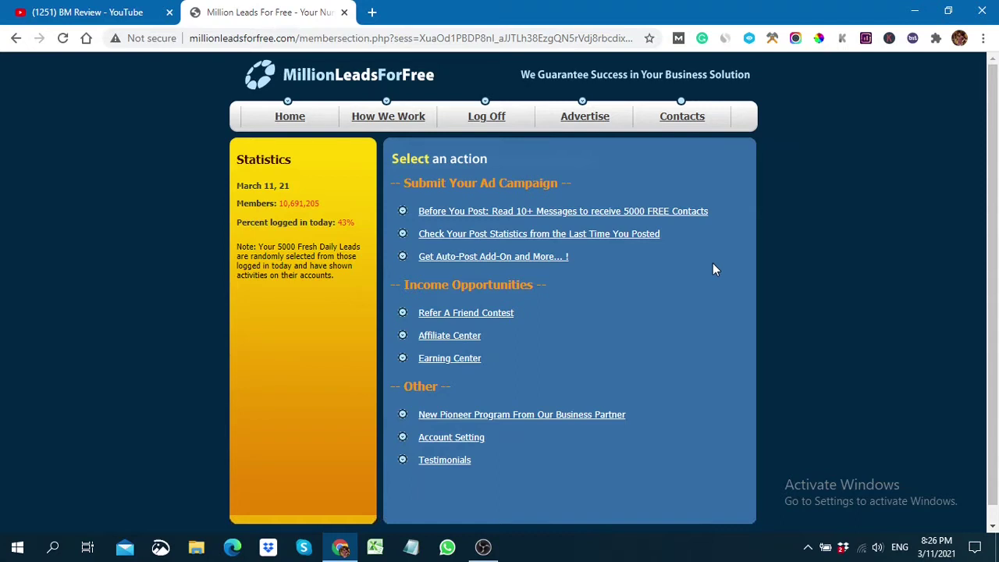
left_click(549, 213)
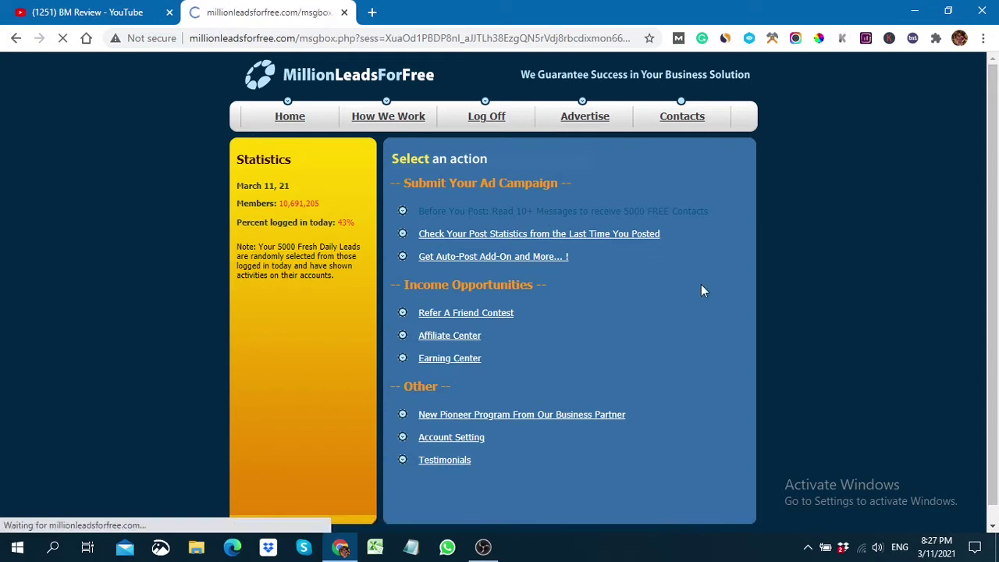
Examine the message inbox and its reading requirement for the 5,000 bonus leads
scroll(632, 315, "down", 2)
scroll(511, 286, "up", 2)
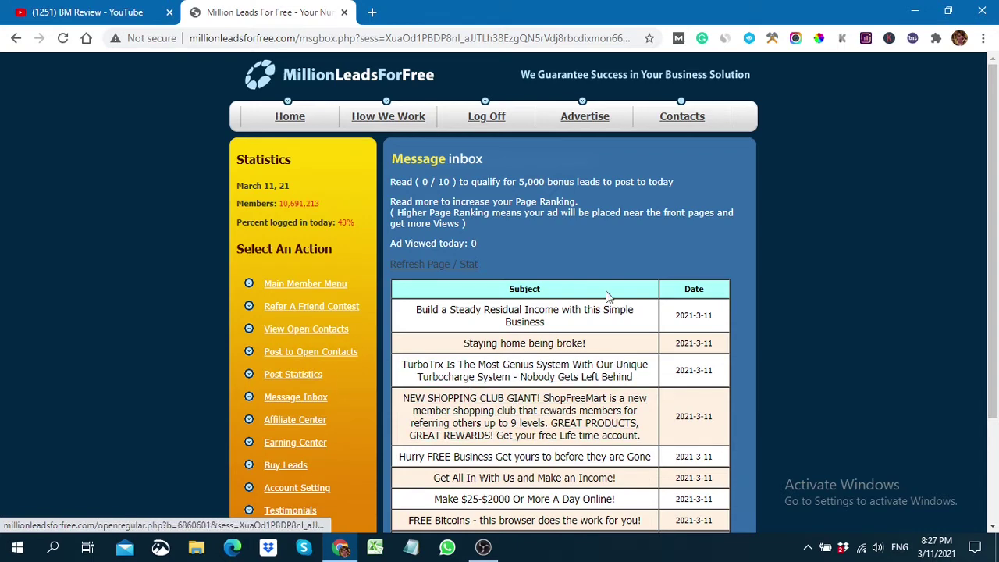
scroll(643, 267, "down", 2)
scroll(643, 268, "up", 2)
scroll(643, 268, "up", 1)
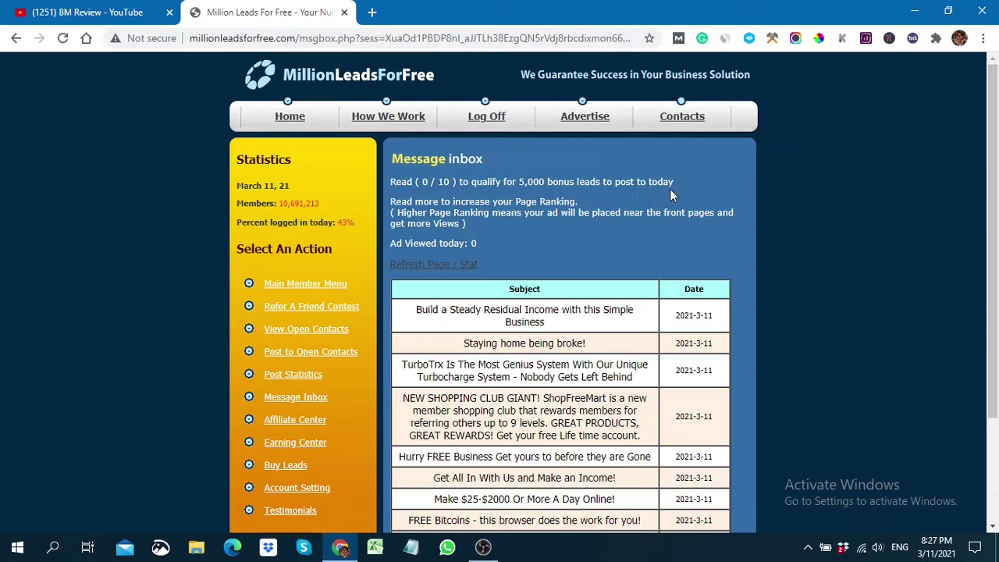
scroll(570, 347, "down", 1)
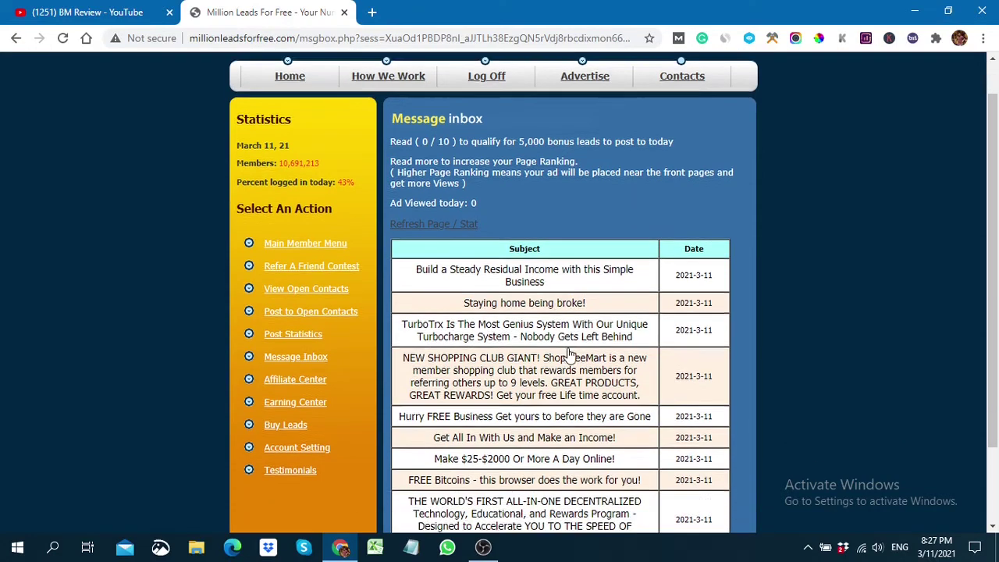
scroll(573, 335, "up", 1)
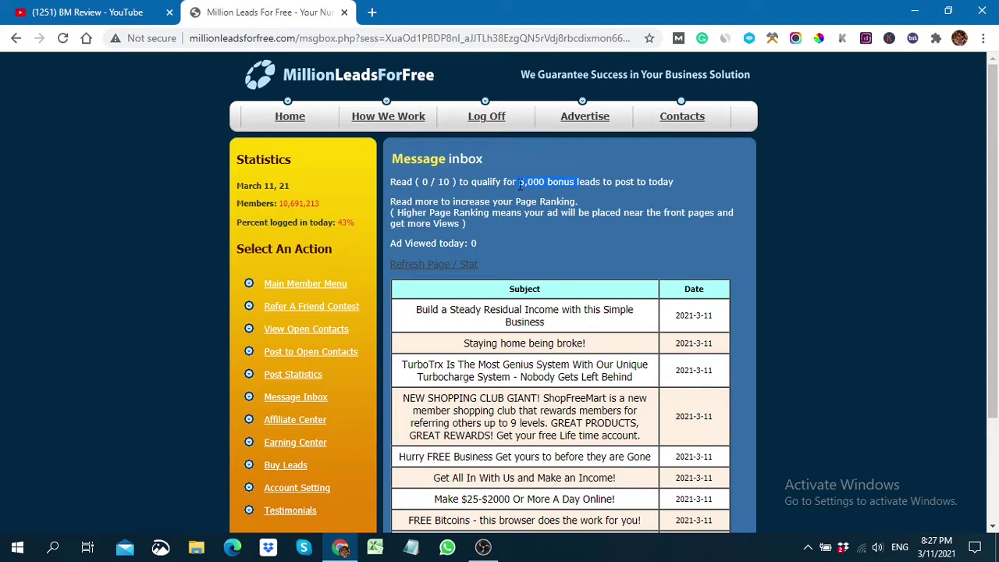
left_click_drag(519, 185, 581, 181)
Open all ten inbox messages in separate tabs, from "Build a Steady Residual Income" to "Looking for new way to train?"
scroll(607, 254, "down", 2)
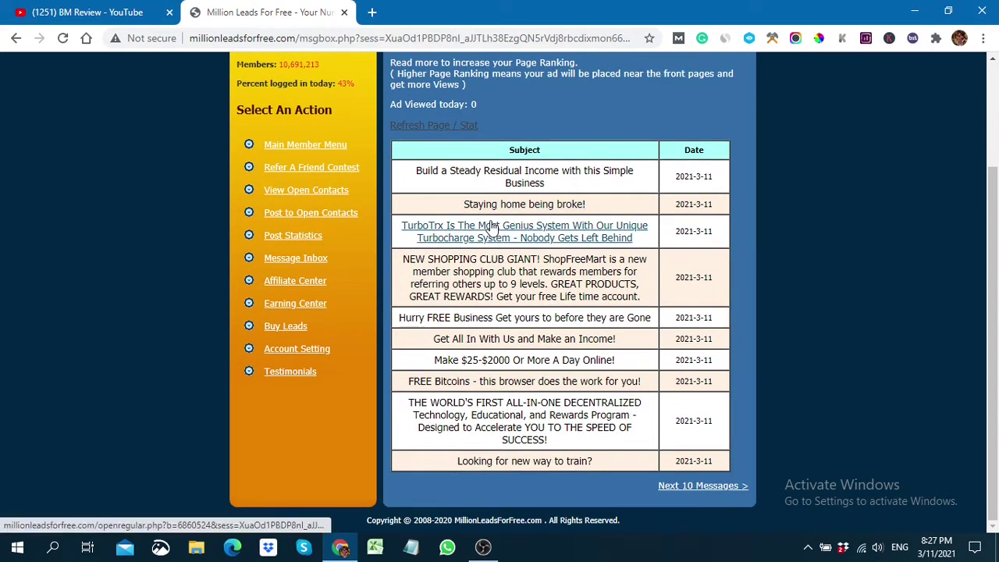
left_click(489, 224)
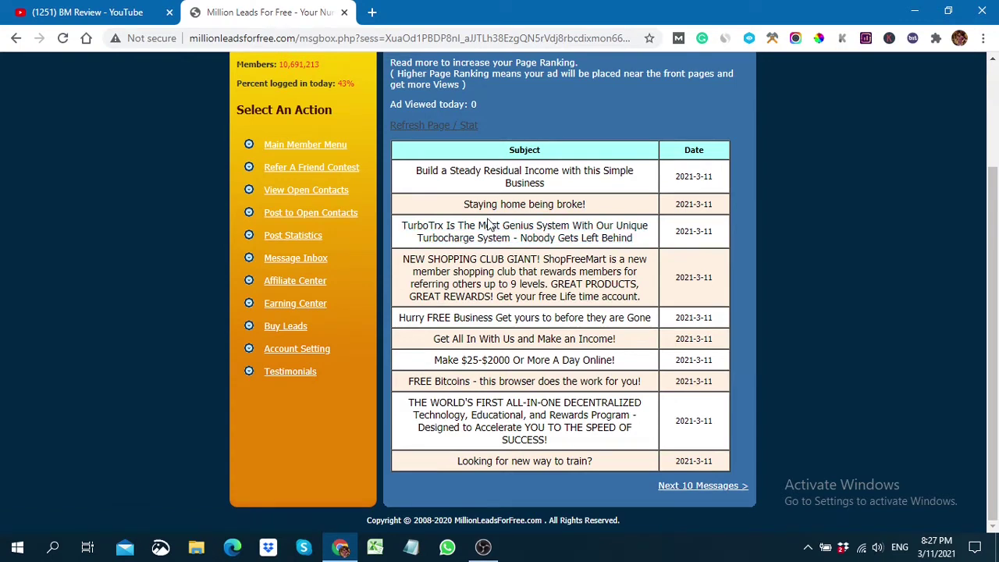
left_click(476, 179)
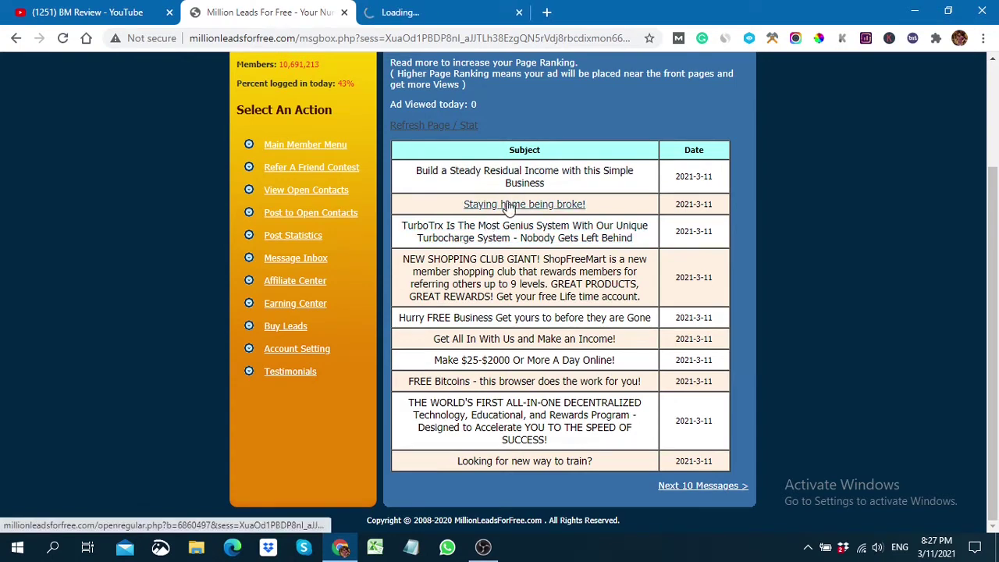
left_click(477, 203)
left_click(512, 234)
left_click(455, 284)
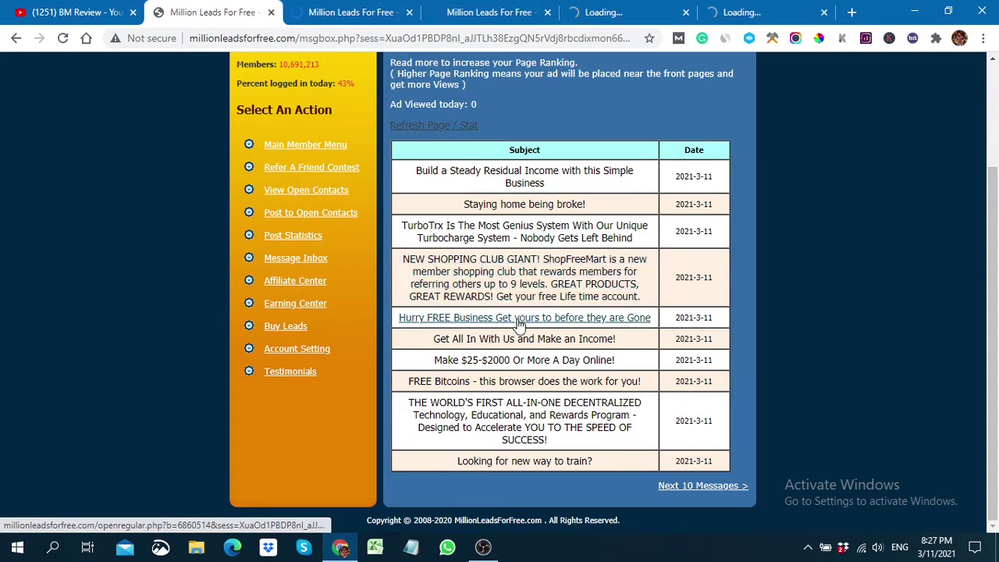
left_click(518, 319)
left_click(519, 335)
left_click(528, 360)
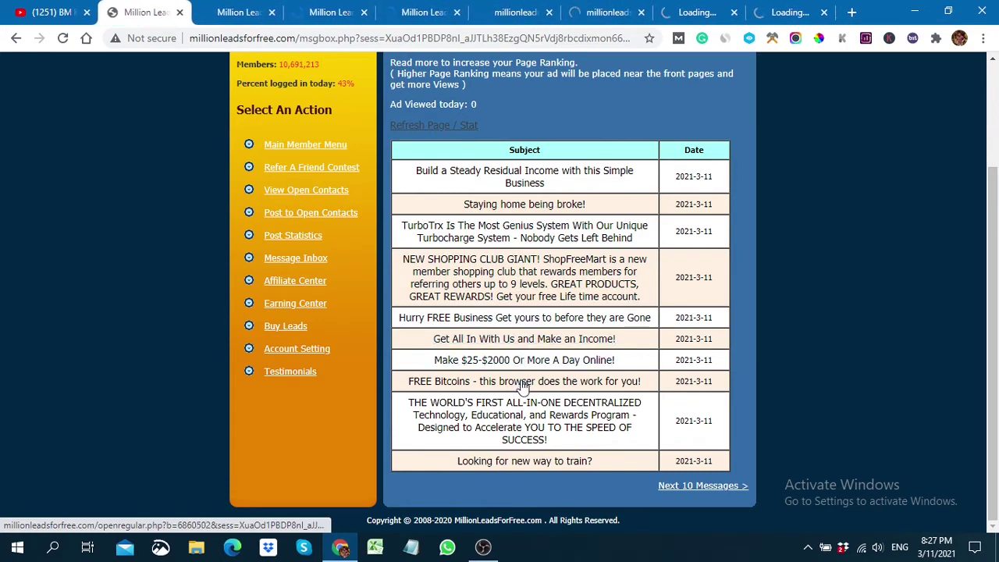
left_click(523, 382)
left_click(524, 418)
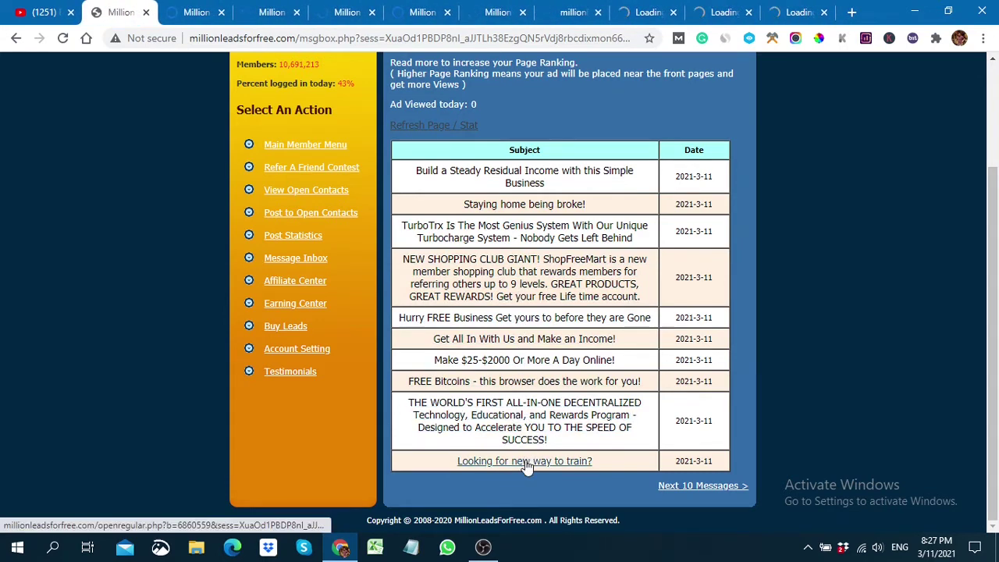
left_click(526, 466)
Visit the opened message tabs one after another so that each message loads
left_click(192, 12)
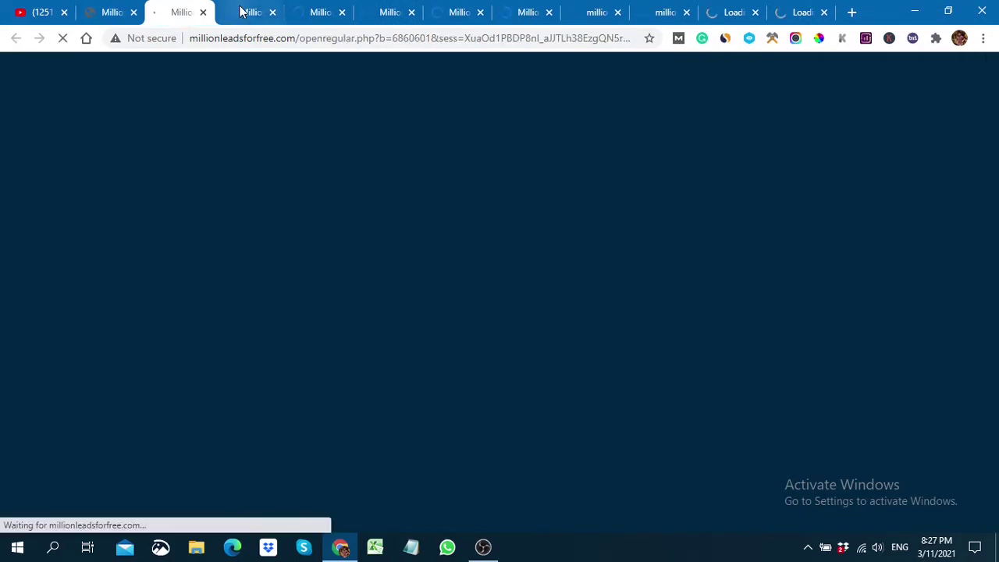
left_click(241, 11)
left_click(328, 13)
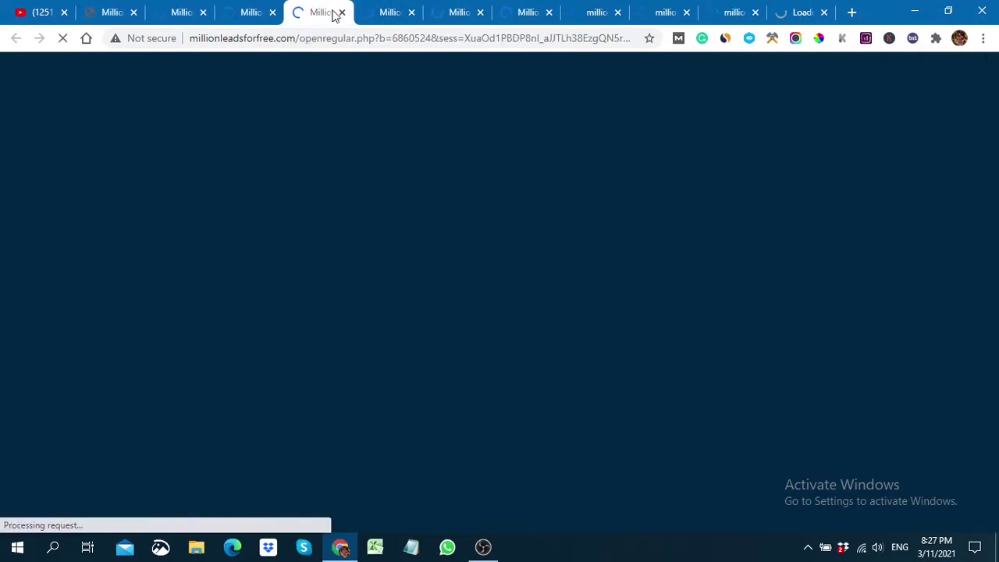
left_click(386, 13)
left_click(458, 15)
left_click(520, 16)
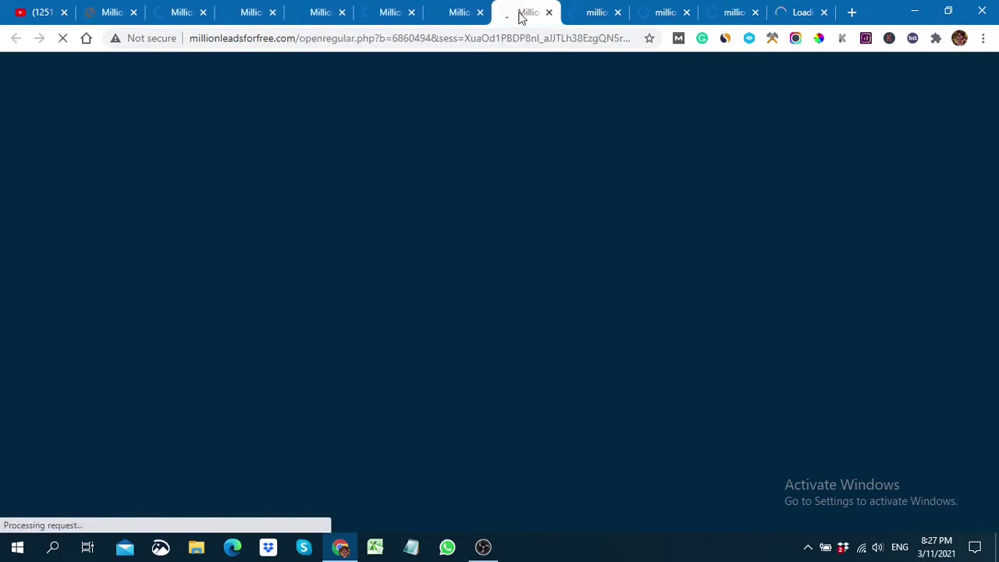
left_click(587, 14)
left_click(663, 12)
left_click(735, 12)
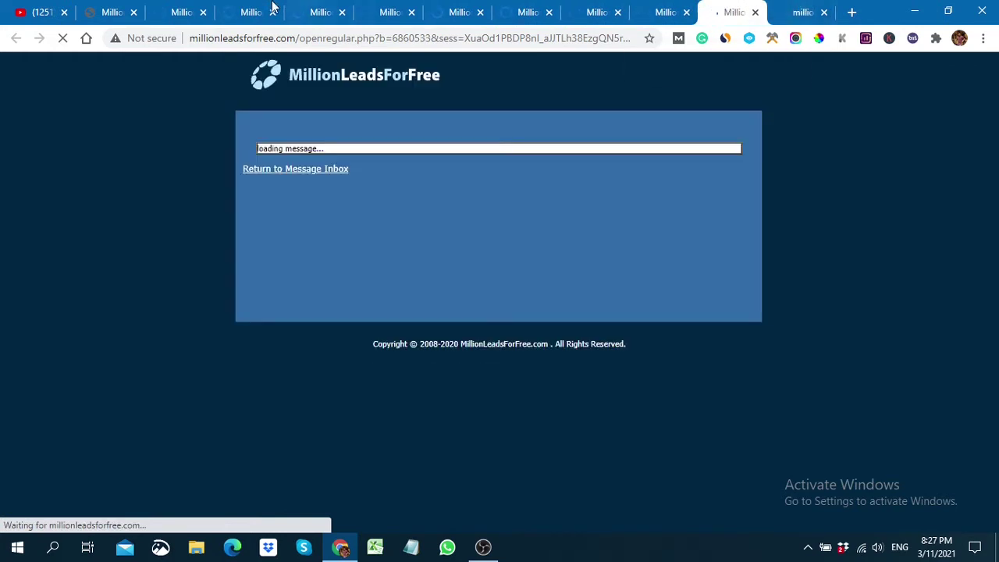
Return to the first opened message, look over its 98unlimited.net offer page and close it
left_click(162, 9)
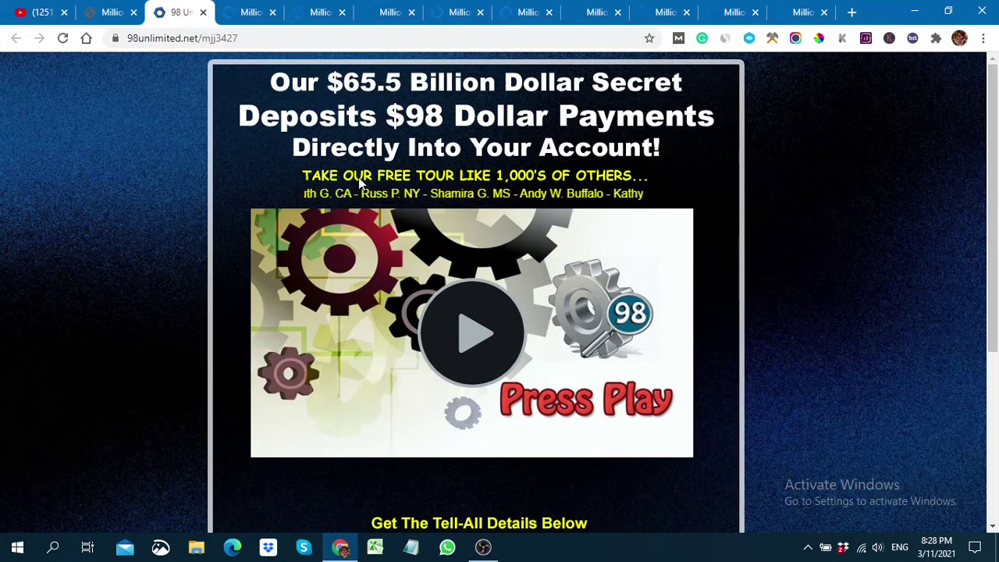
scroll(618, 370, "down", 3)
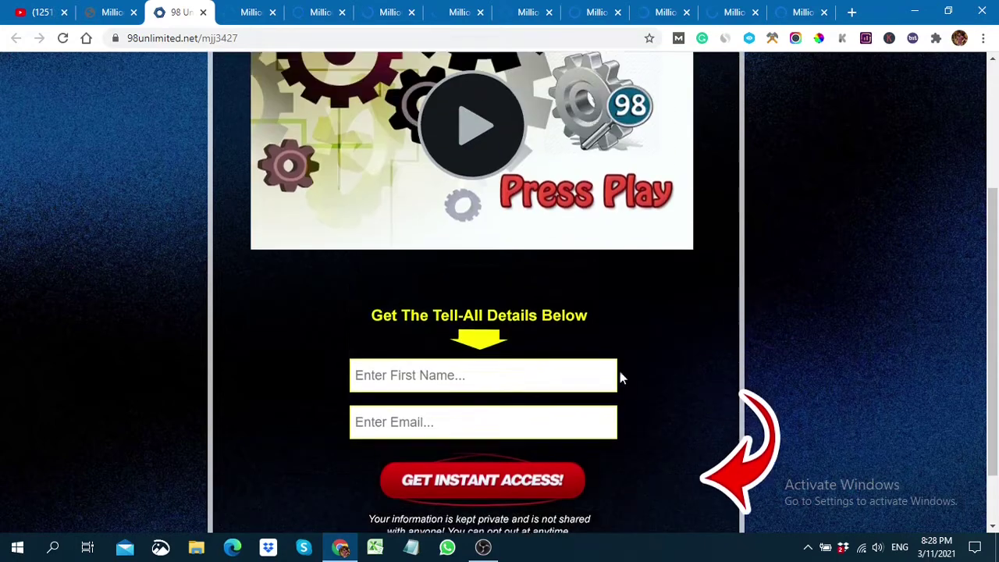
scroll(618, 371, "up", 3)
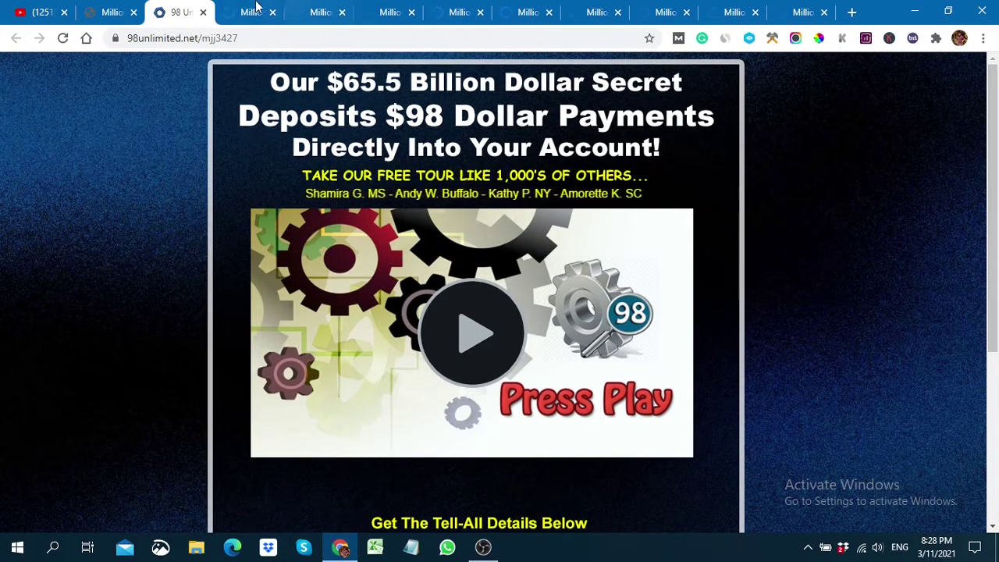
left_click(202, 12)
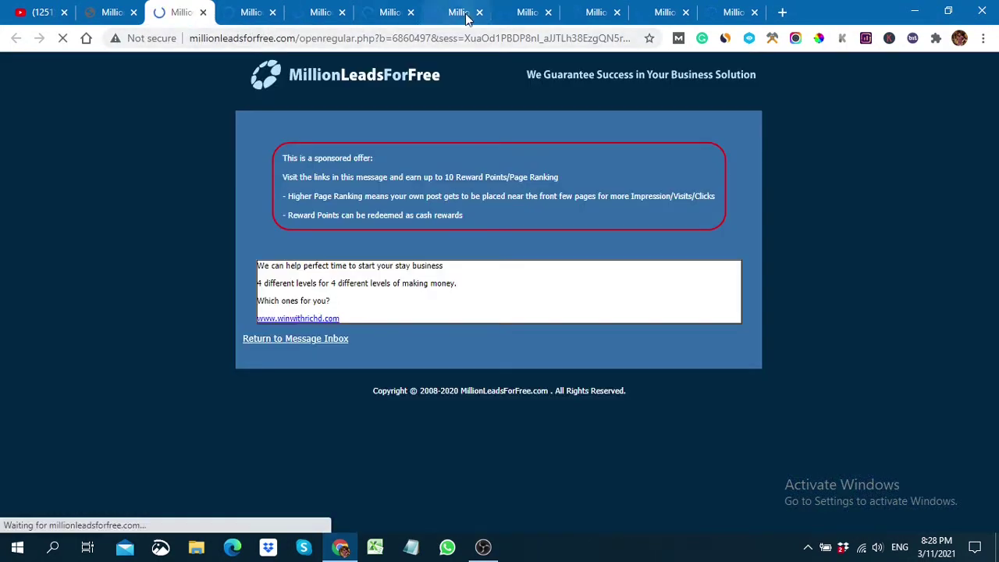
Go through the remaining message tabs again to keep their sponsored offers loading, ending on the first one
left_click(261, 13)
left_click(316, 12)
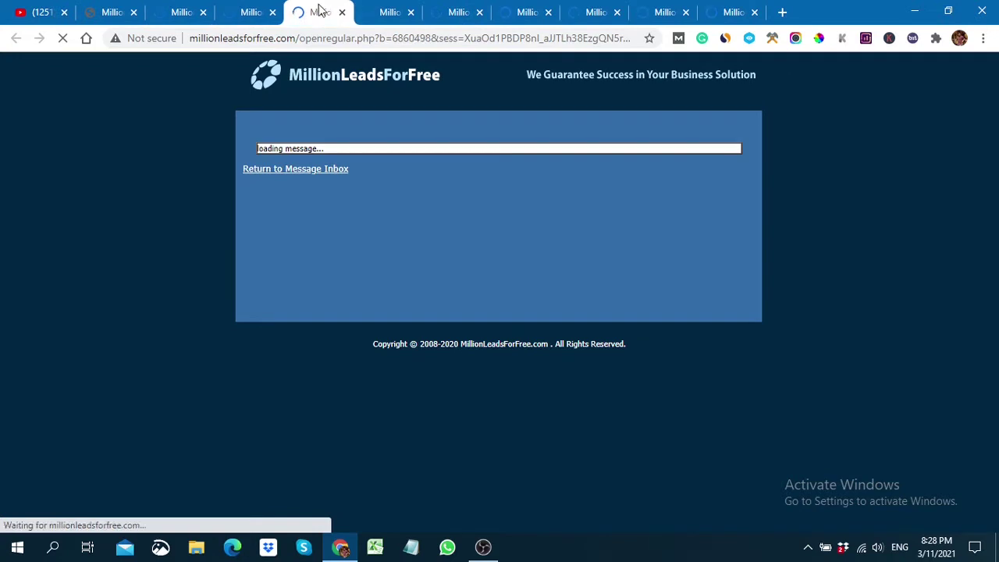
left_click(442, 10)
left_click(524, 7)
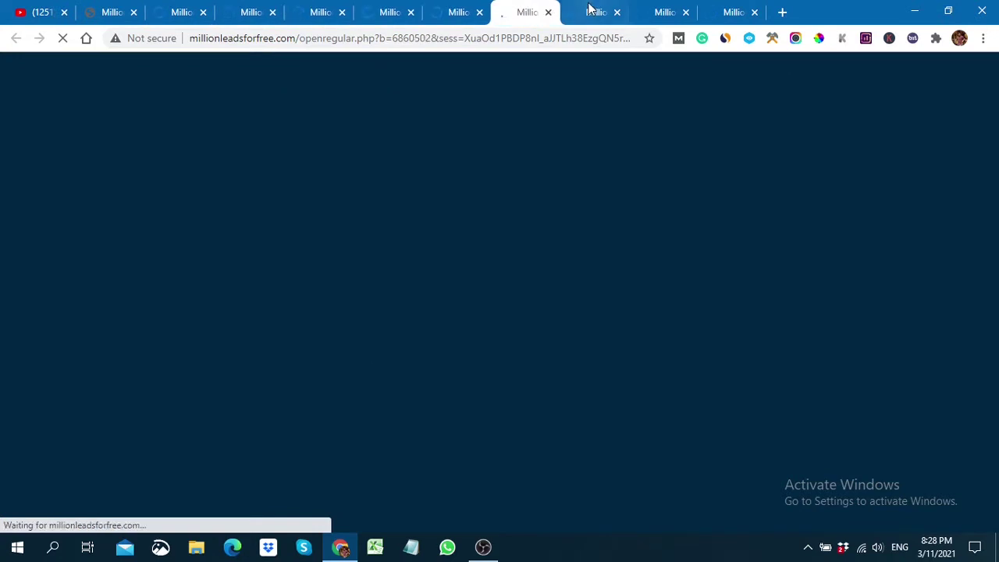
left_click(591, 8)
left_click(650, 8)
left_click(728, 8)
left_click(187, 11)
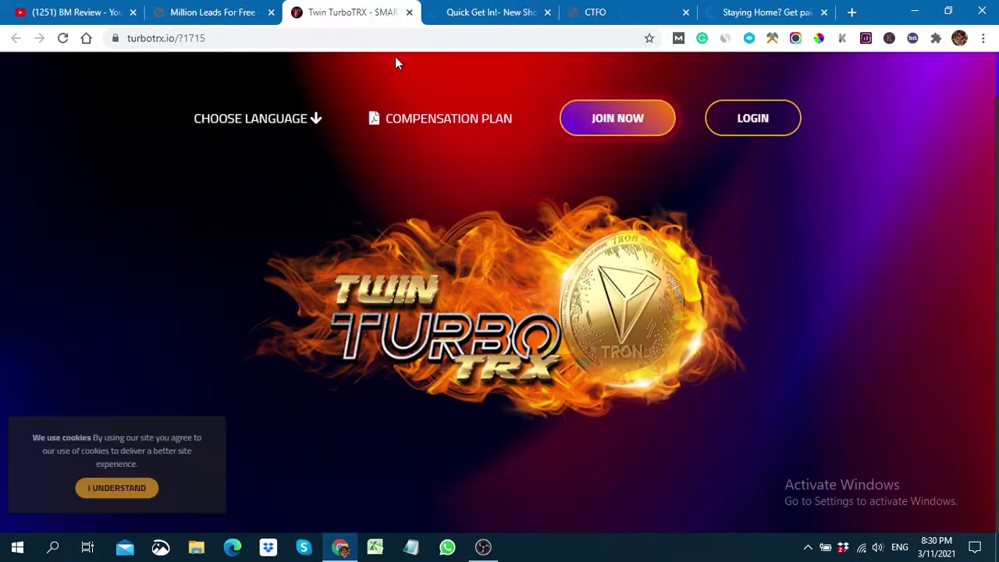
Look through the Twin TurboTRX offer page from beginning to end and close it
scroll(579, 164, "down", 10)
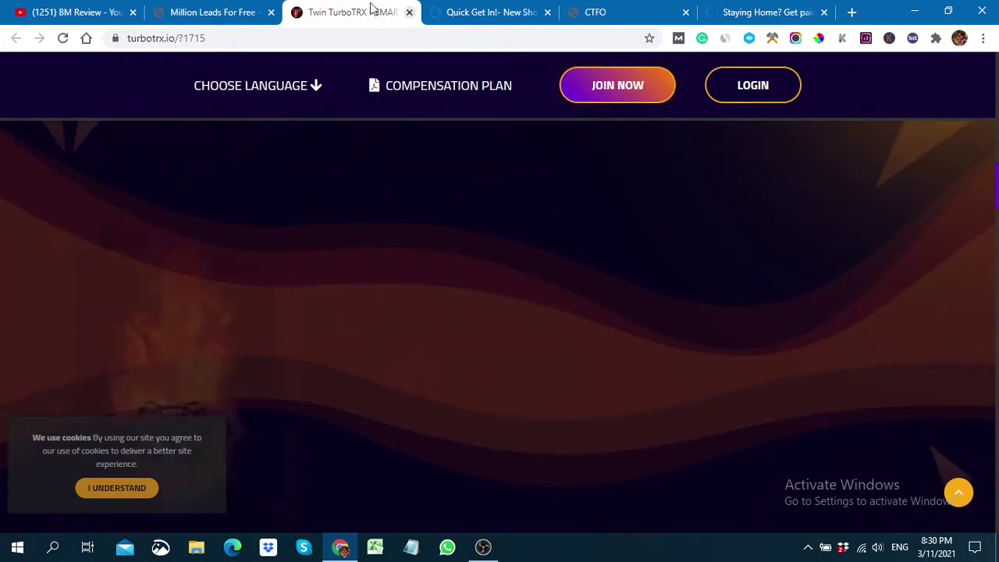
scroll(560, 209, "down", 10)
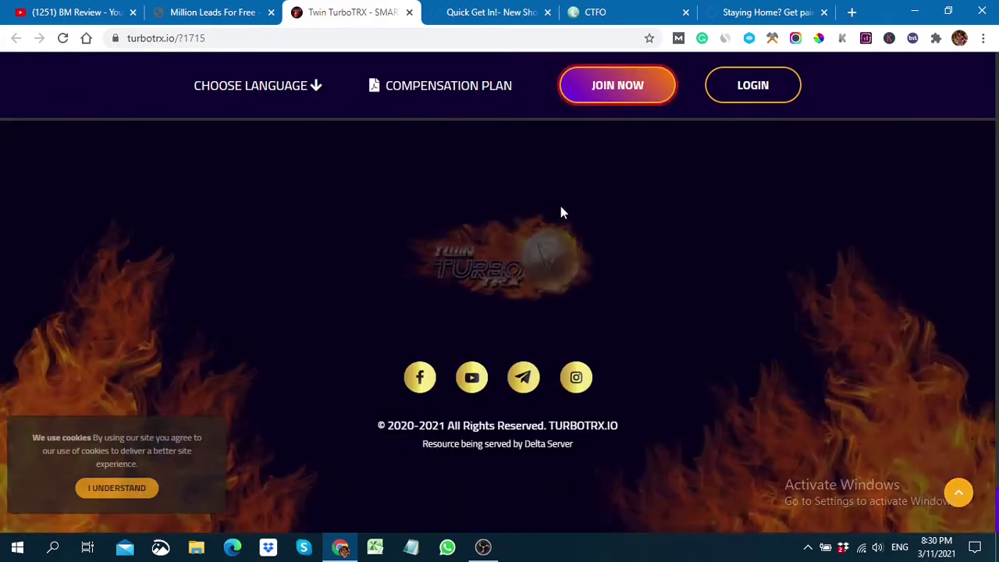
scroll(560, 209, "up", 20)
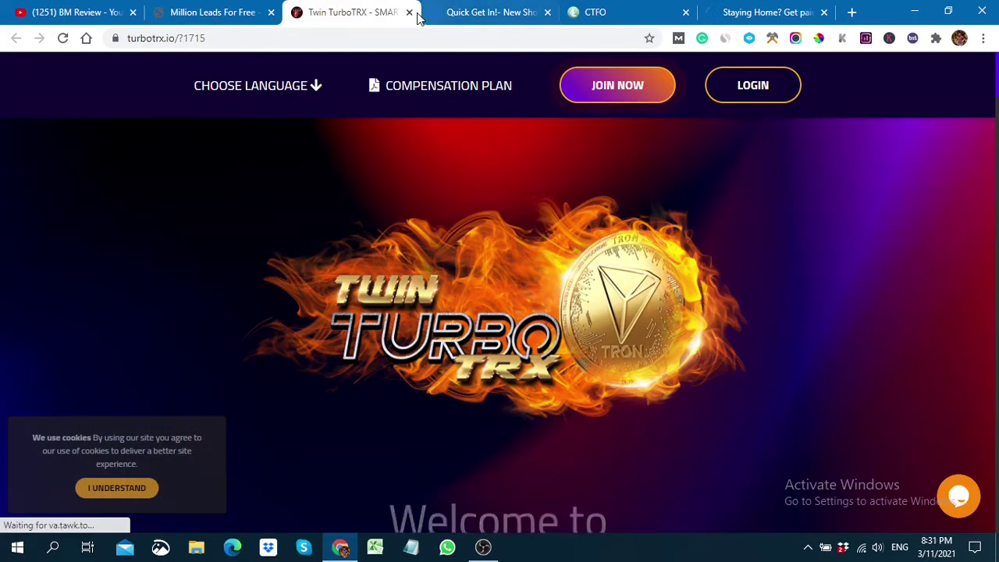
left_click(409, 12)
Look over the CTFO free marketing sample system page and close it
left_click(505, 9)
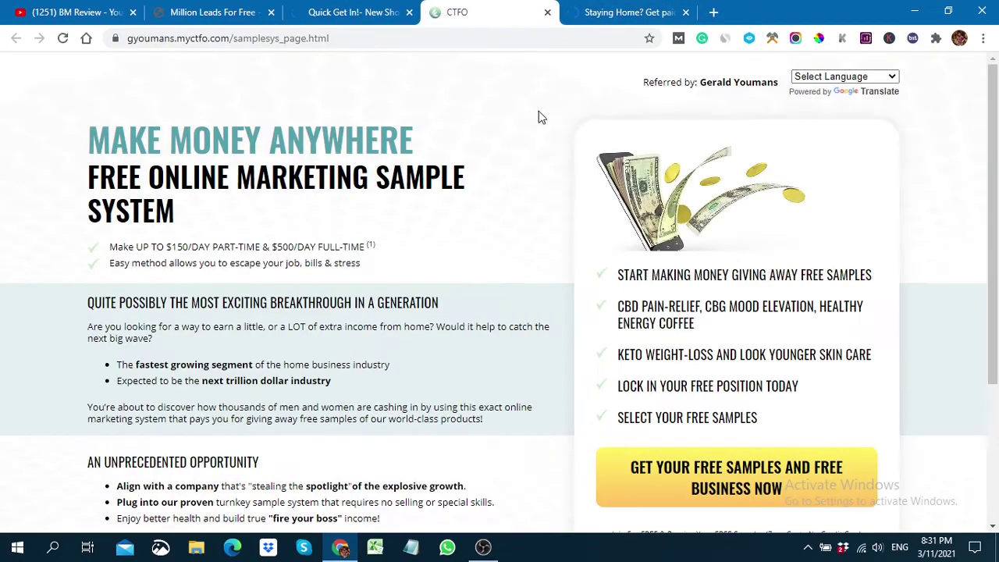
scroll(535, 118, "down", 3)
scroll(557, 152, "up", 3)
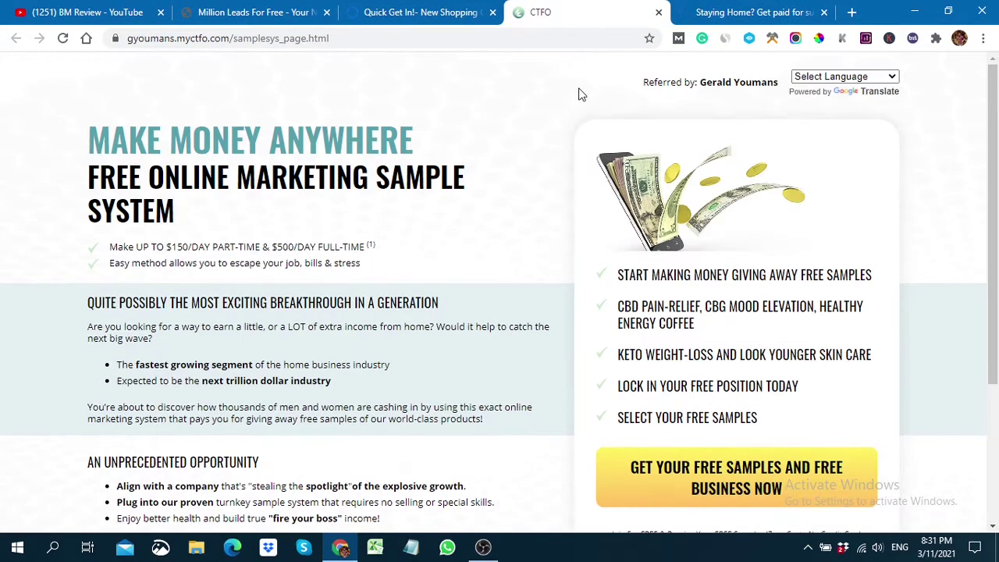
left_click(658, 12)
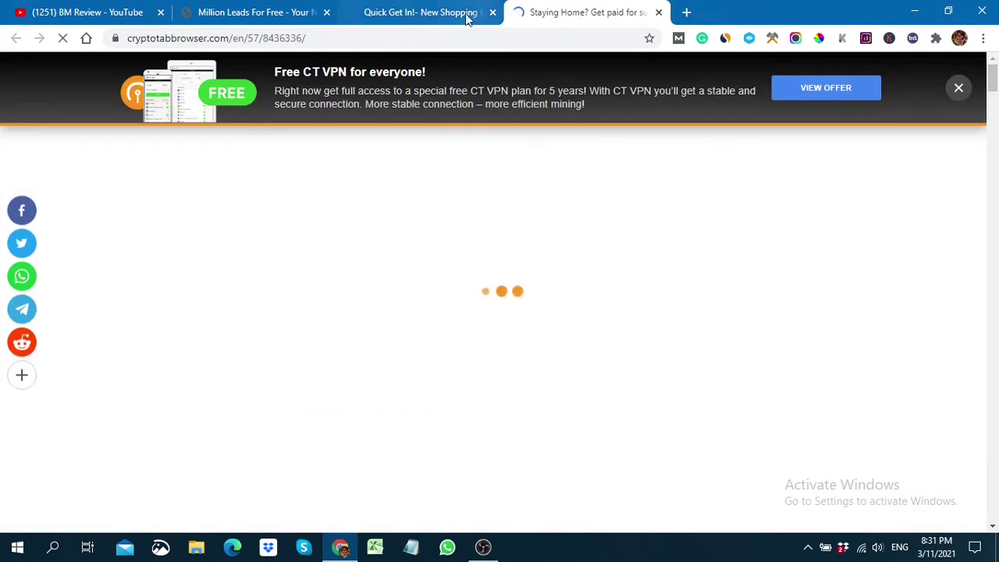
Go through the ShopFreeMart shopping club and CryptoTab browser offer pages and close both
left_click(466, 16)
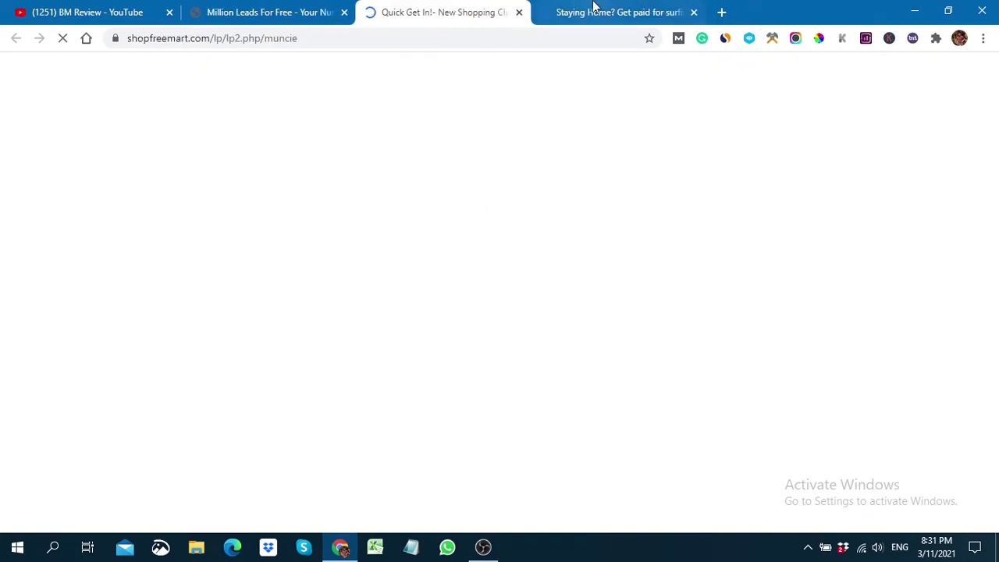
left_click(593, 7)
left_click(443, 15)
left_click(580, 11)
left_click(519, 13)
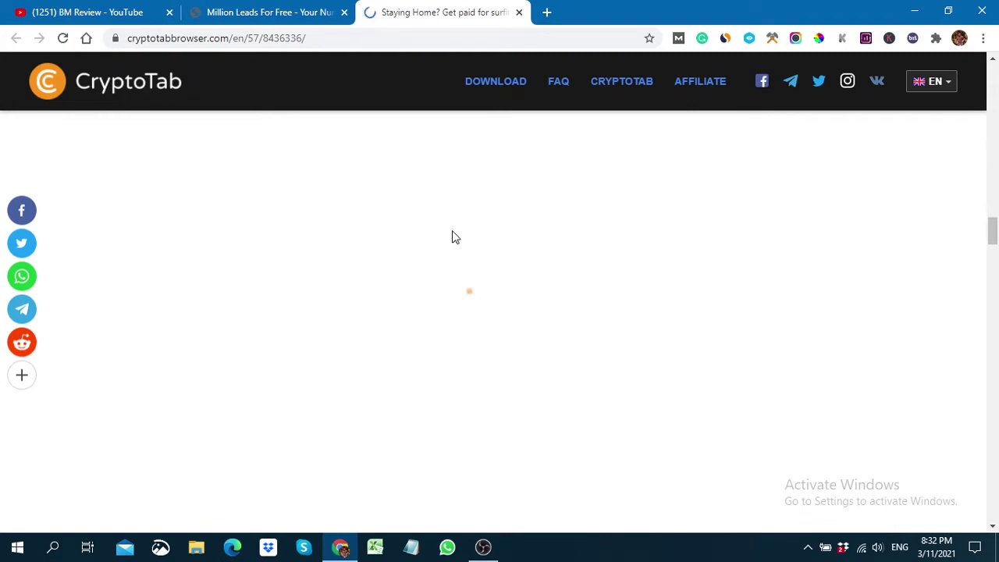
left_click(519, 14)
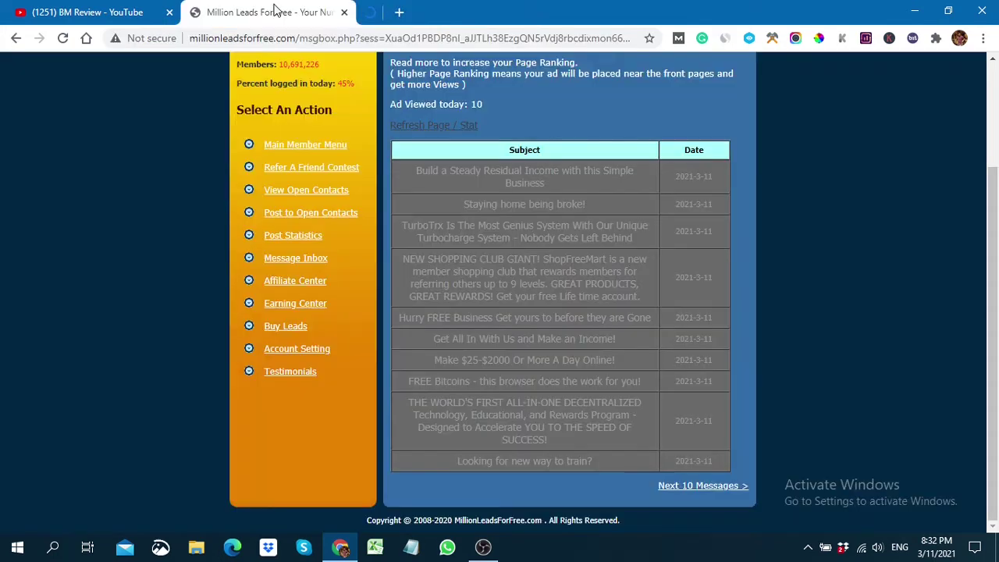
View the open contacts available for posting, and open the form for posting to open contacts
scroll(349, 257, "up", 3)
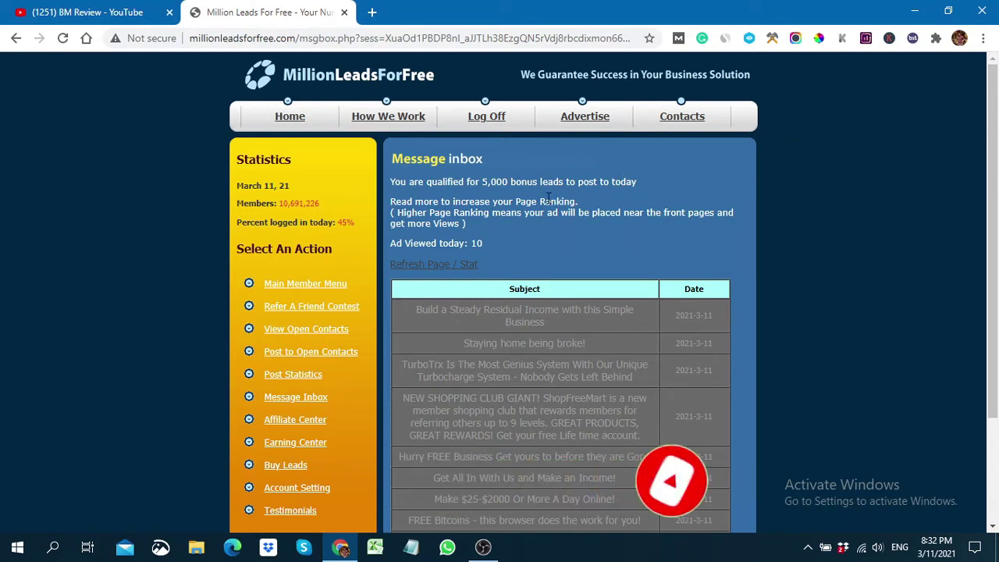
left_click(287, 334)
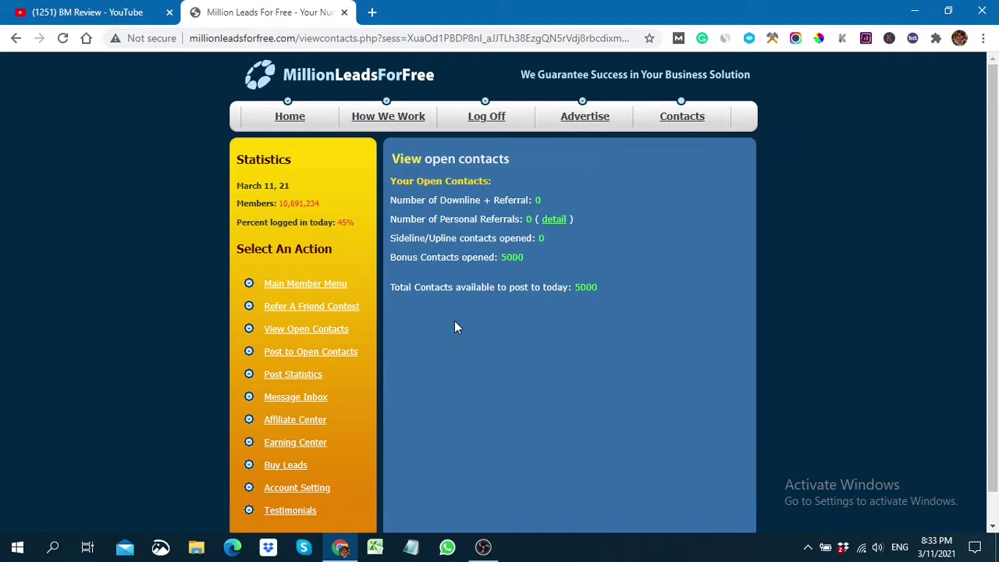
left_click(315, 357)
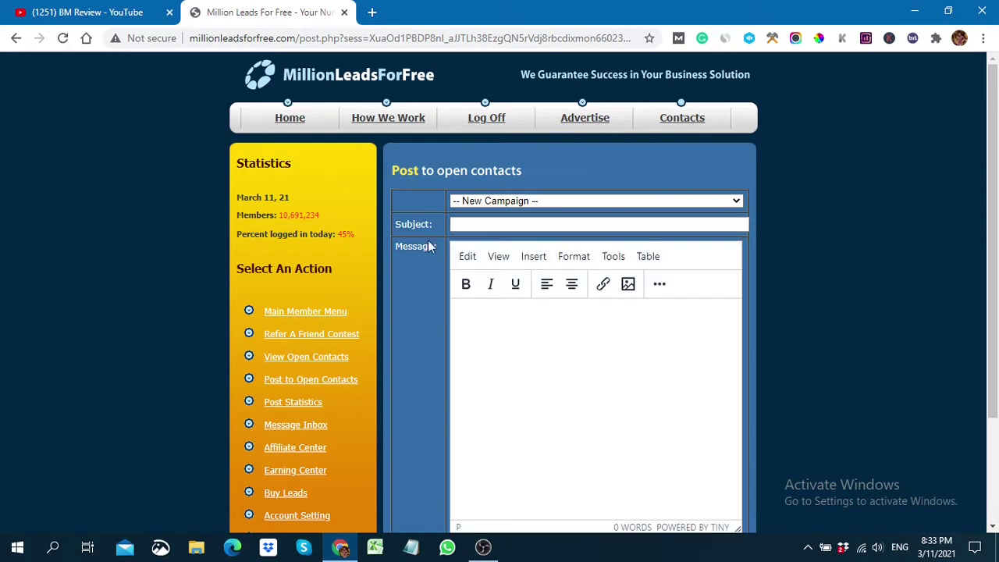
scroll(589, 351, "down", 2)
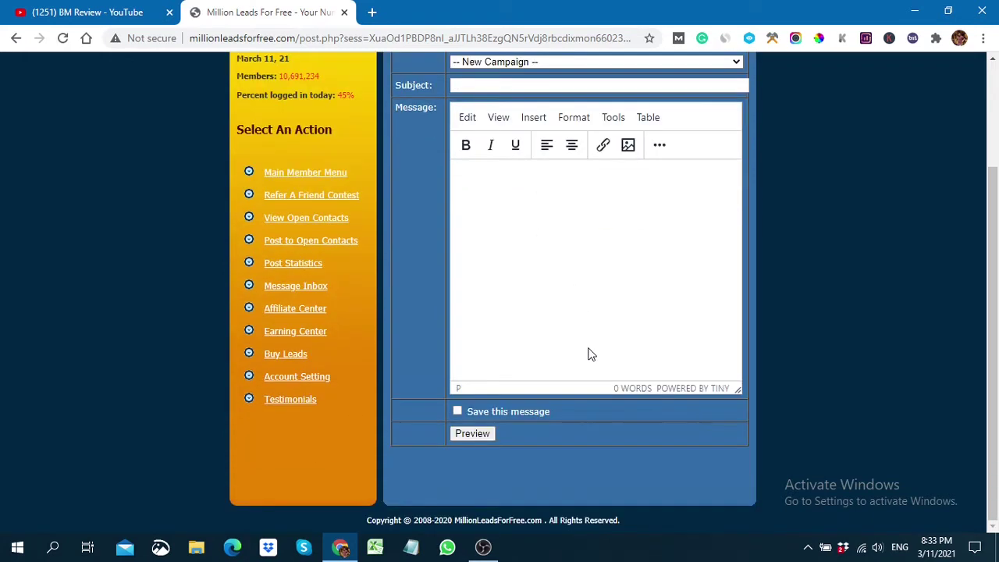
scroll(535, 291, "up", 2)
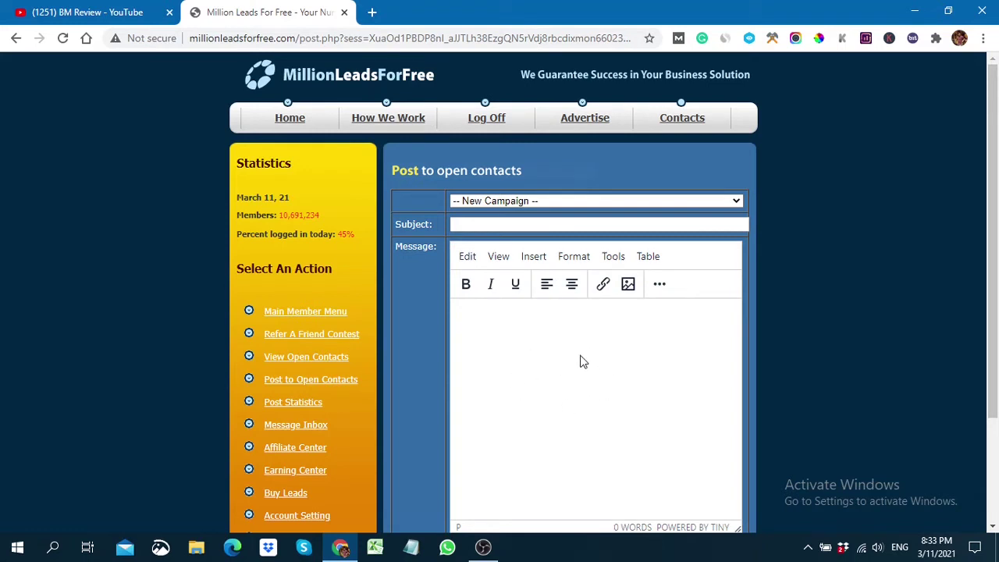
Enter "Get $500/day In just a few hours of work" as the subject of the new campaign
left_click(501, 224)
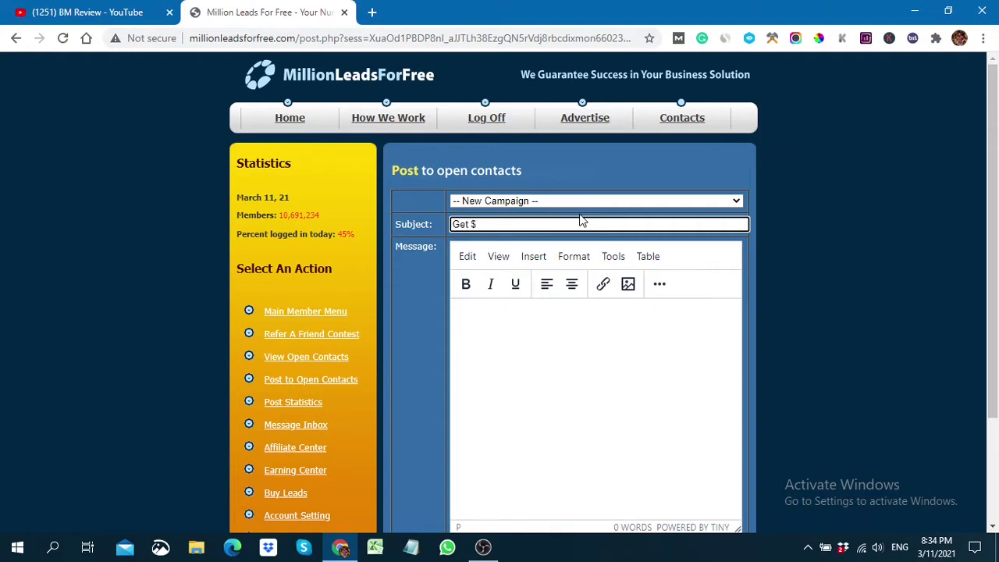
type("500/ day In j")
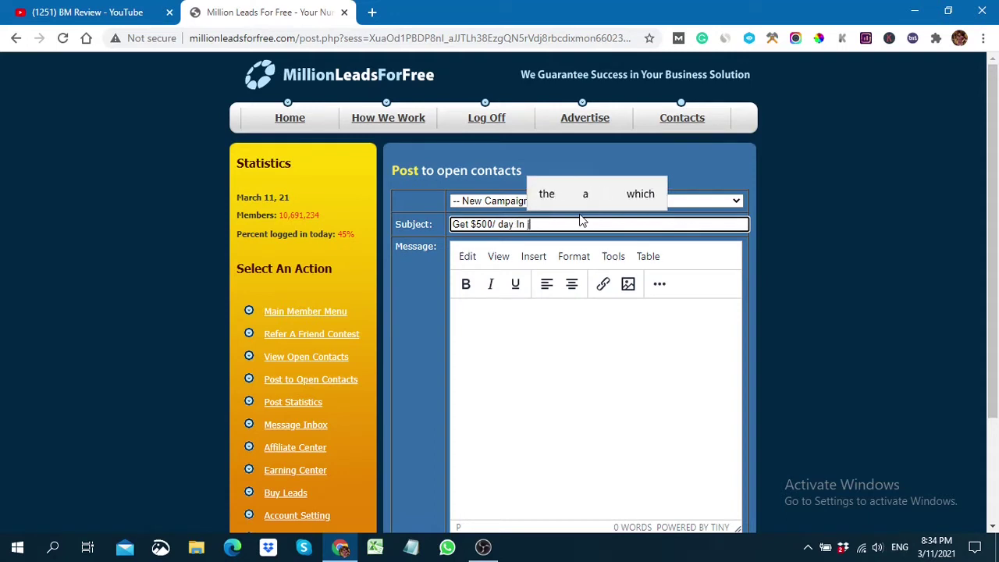
type("ust a fe")
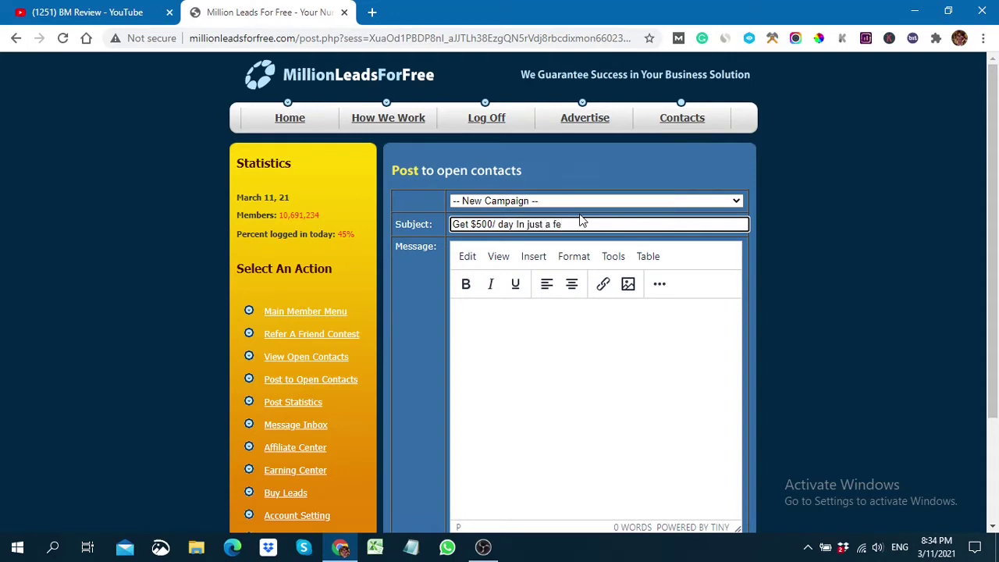
type("w h")
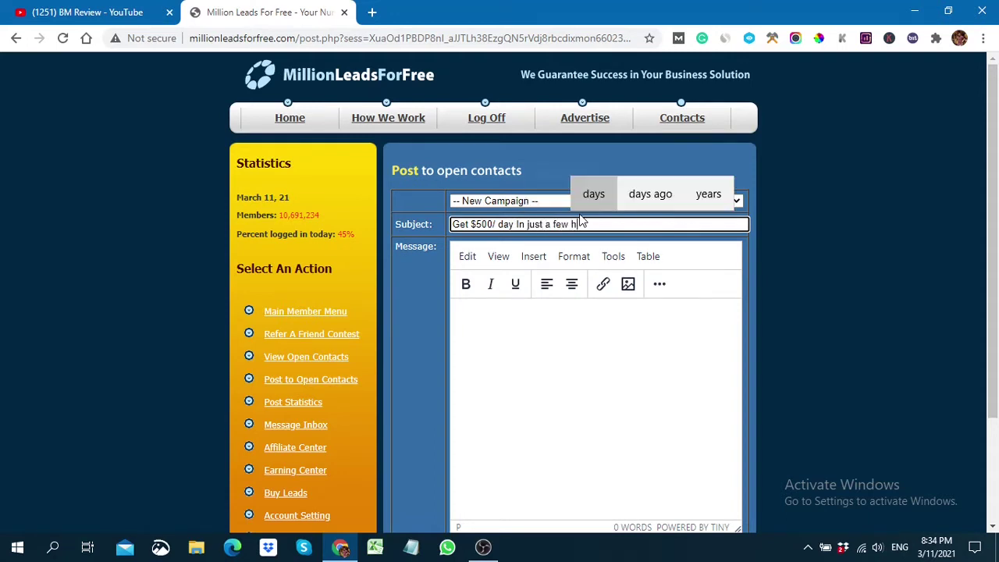
type("oues")
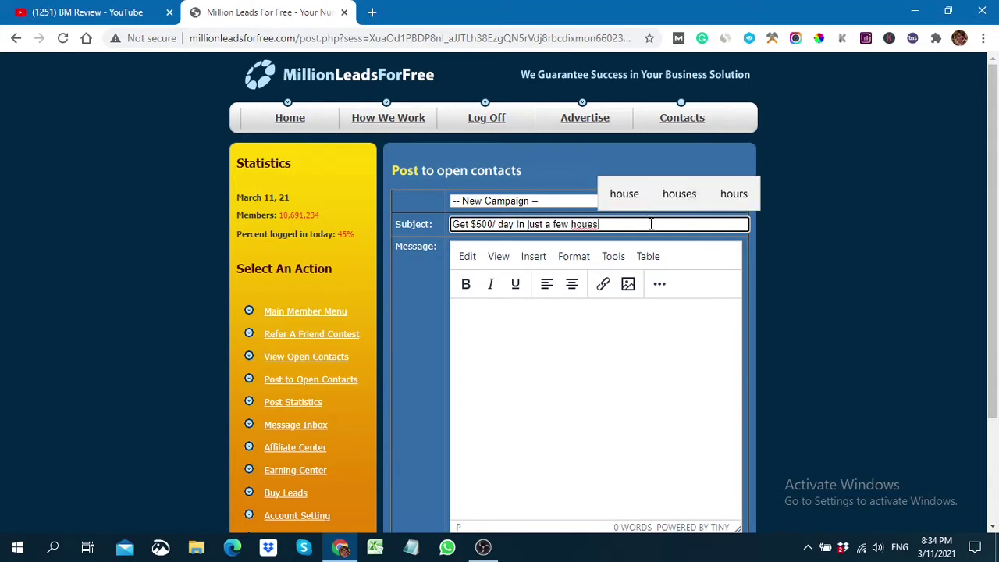
left_click(727, 197)
type("o")
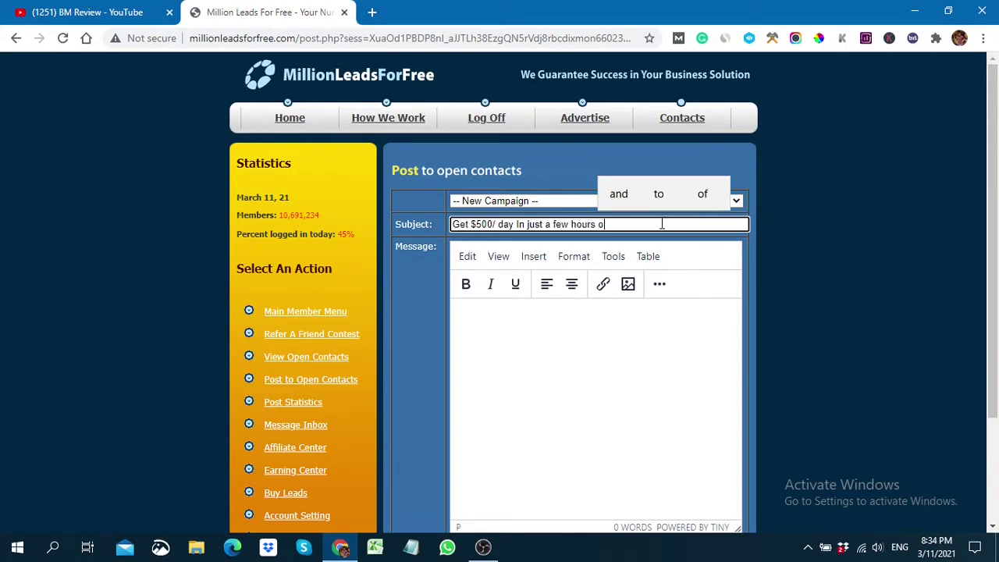
type("f work")
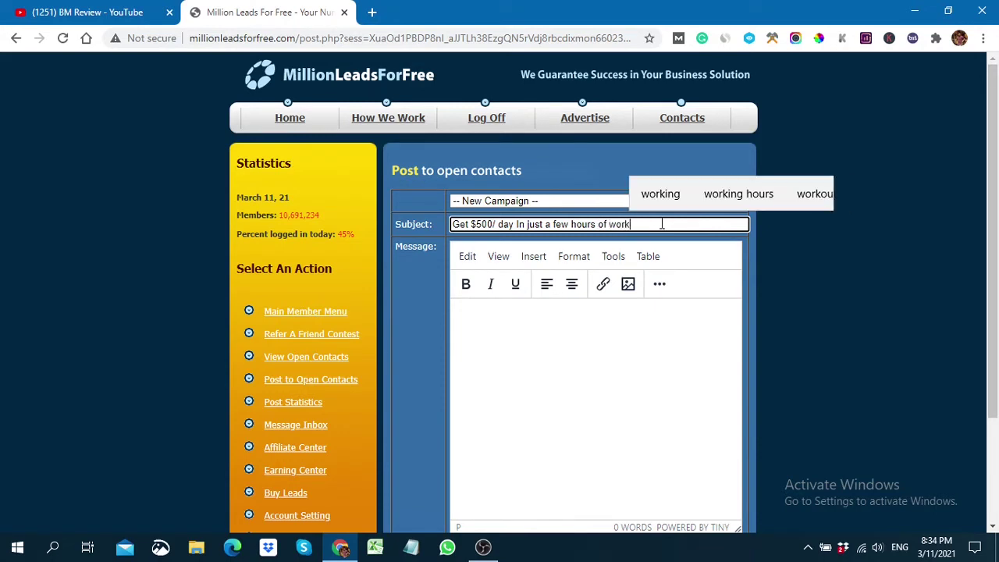
left_click(500, 225)
key("BackSpace")
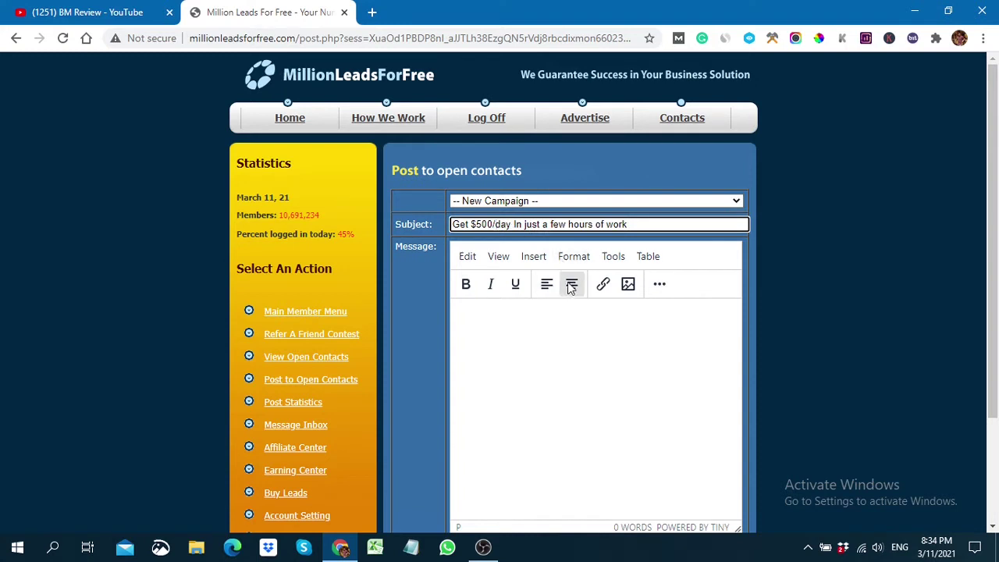
Fill the message body with a placeholder run of repeated letter h and make its first part bold
left_click(591, 318)
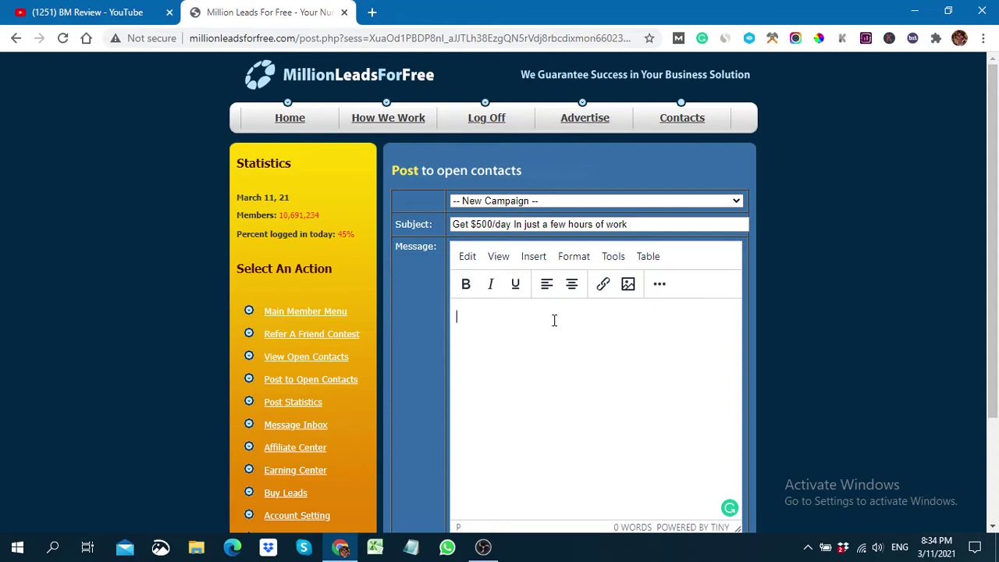
type("hhhhhhhhhhhhhhhhhhhhhhhhhhhhhhhhhhhh")
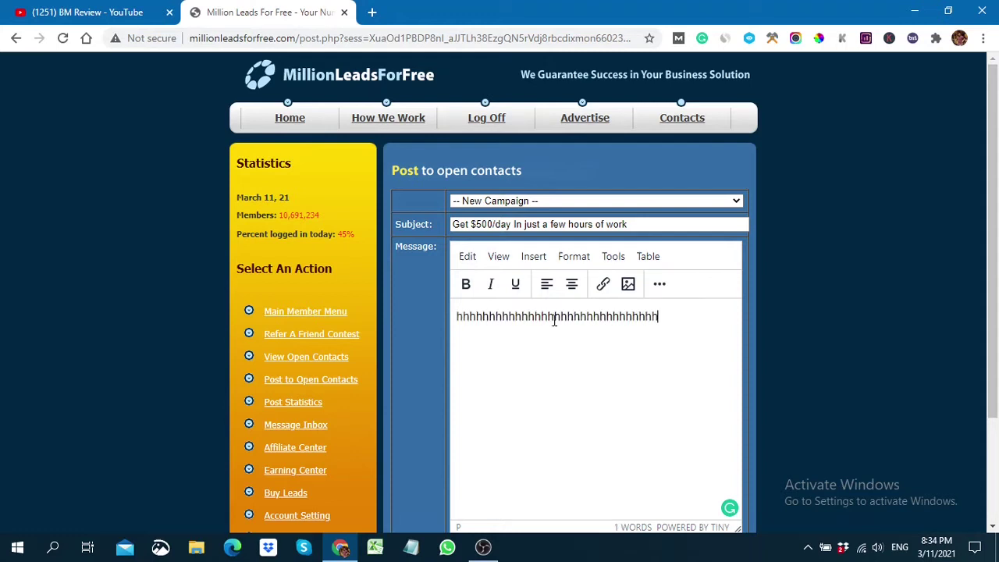
type("hhhhhhhhhhhhhhhhhhhhhhhhhhhhhhhhhhhhhhhhhhhhhhhhhhhhhhhhhhhhhhhhhhhhhhhhhhhhhhhhhhhhhhhhhhhhhhhhhhhhhhh")
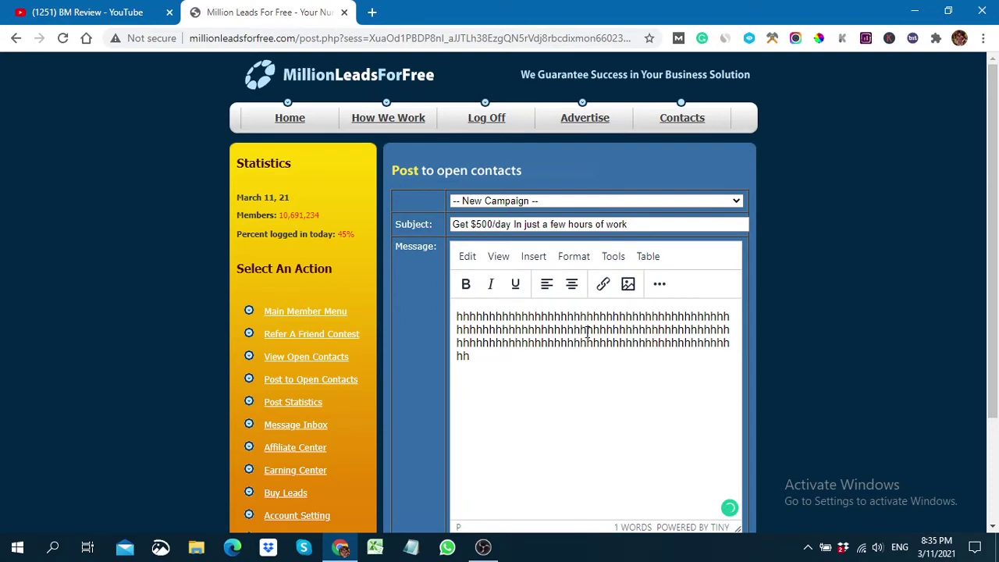
type("hhhhh")
key("Return")
scroll(560, 244, "down", 2)
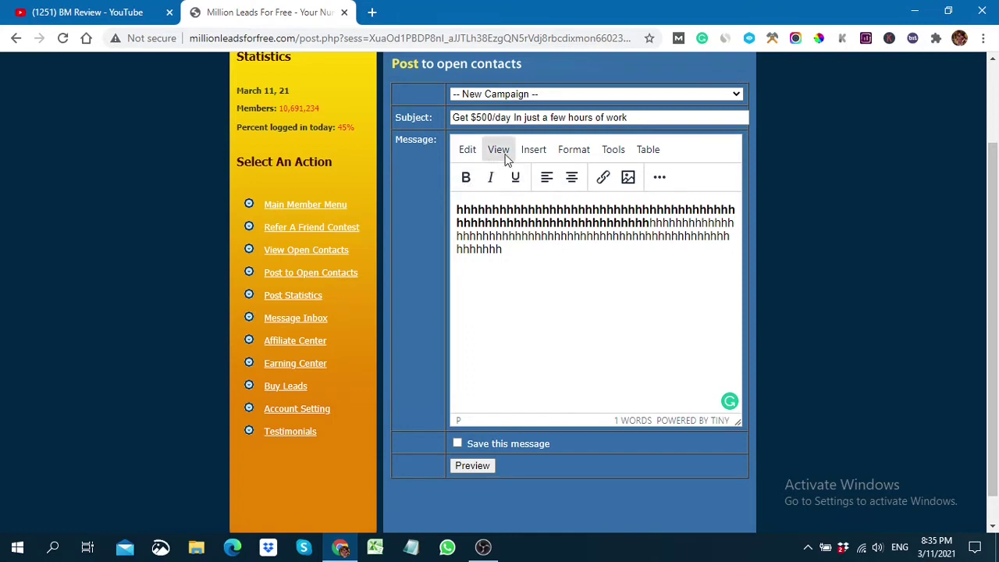
left_click(550, 156)
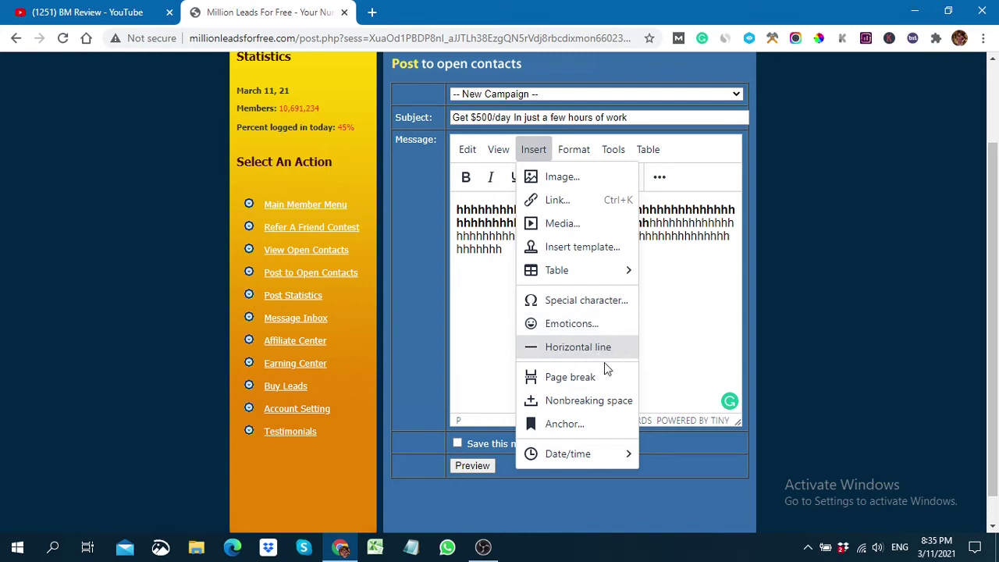
left_click(698, 316)
left_click(573, 149)
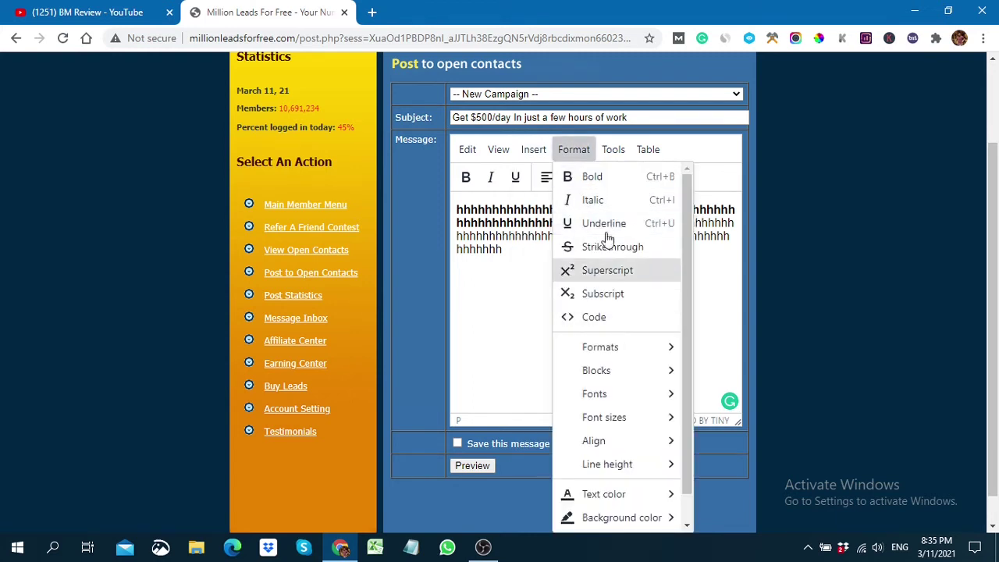
left_click(499, 305)
left_click(613, 149)
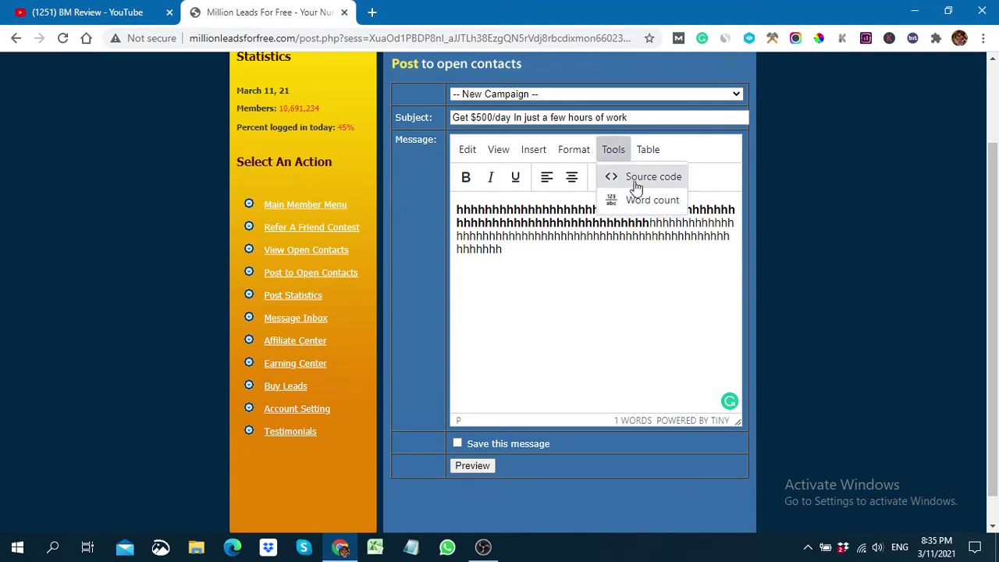
left_click(624, 290)
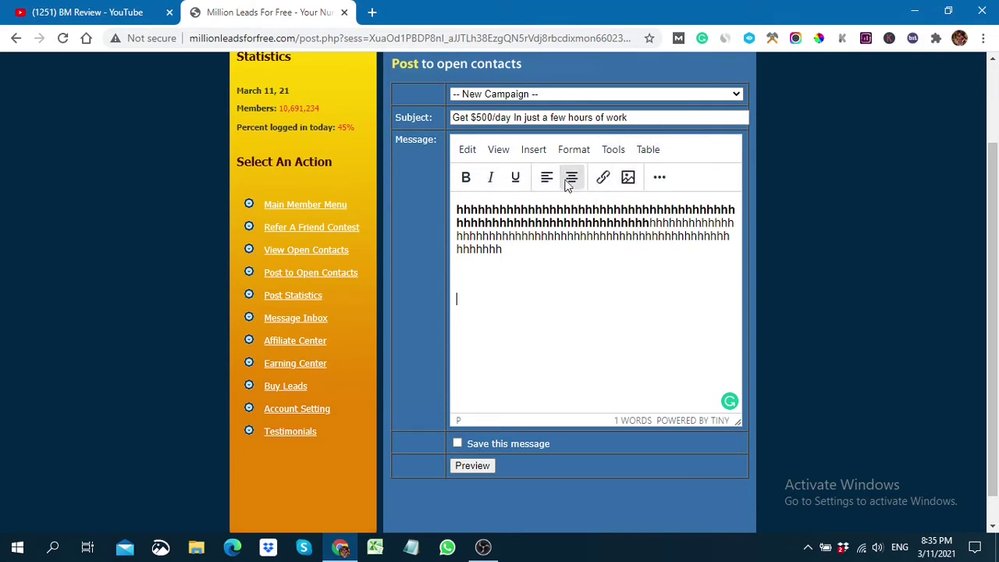
Try centring the placeholder text in the message body and undo the alignment change
left_click_drag(517, 250, 459, 209)
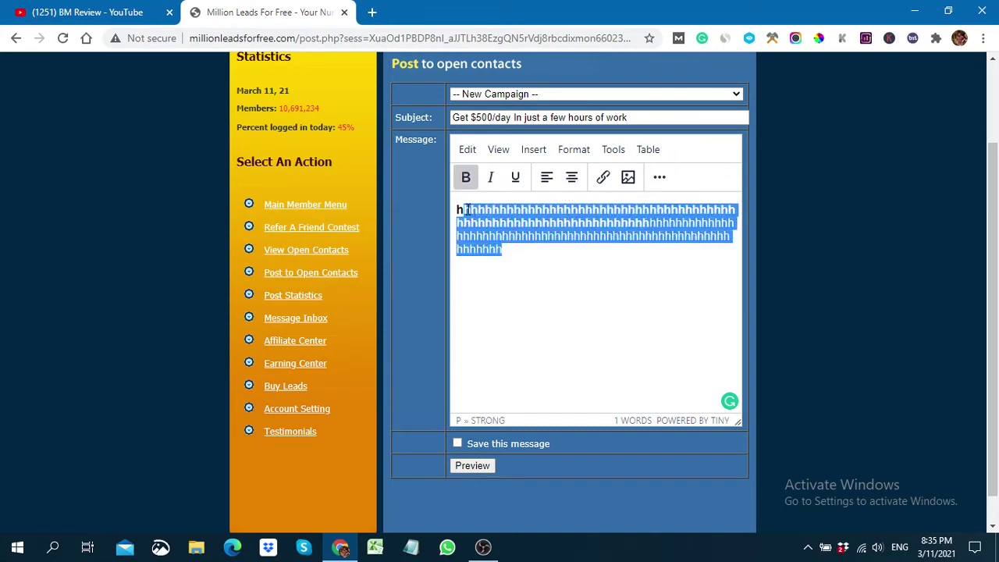
left_click(576, 181)
key("ctrl+z")
left_click(580, 256)
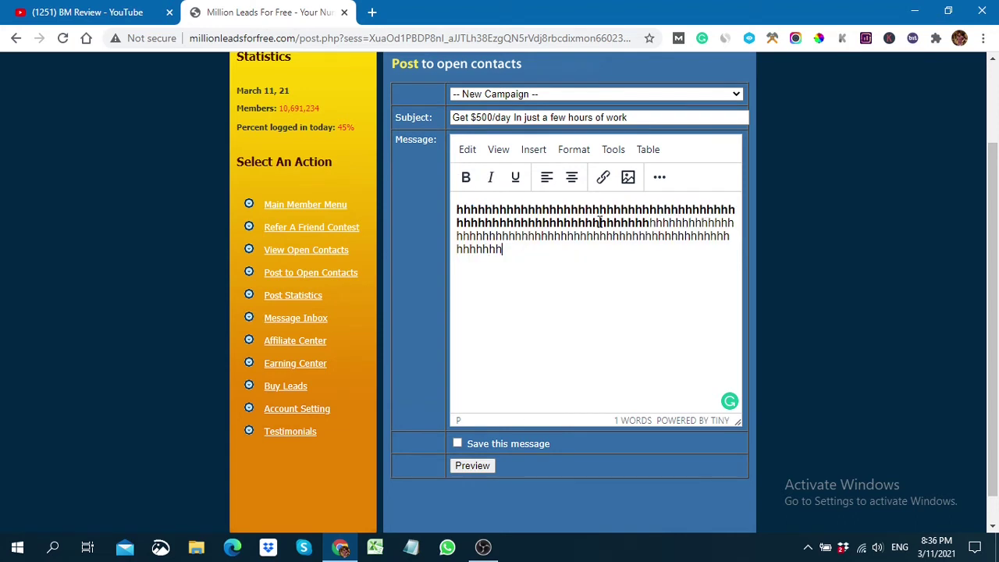
Set both the background colour and the text colour of the message editor to red
left_click(659, 177)
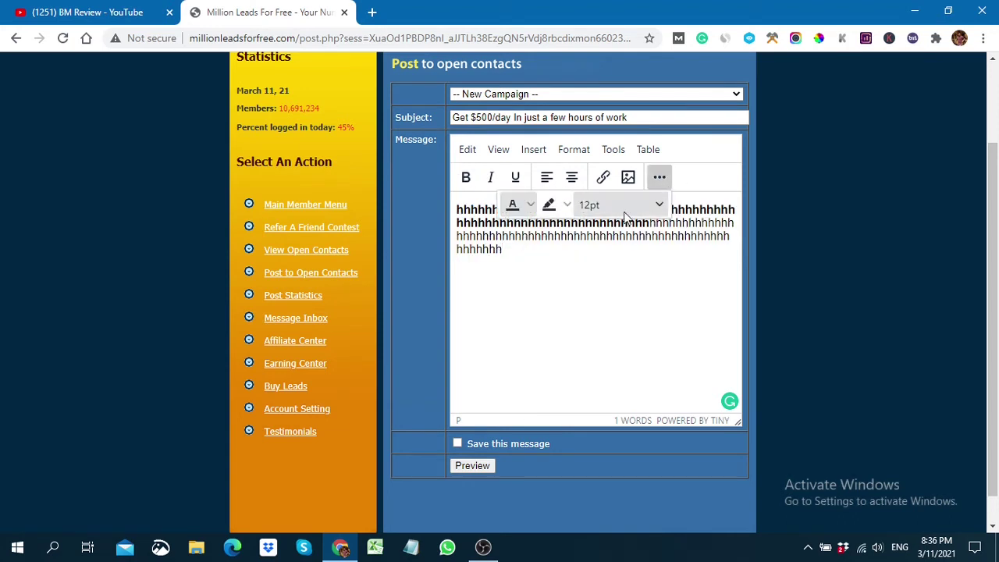
left_click(601, 204)
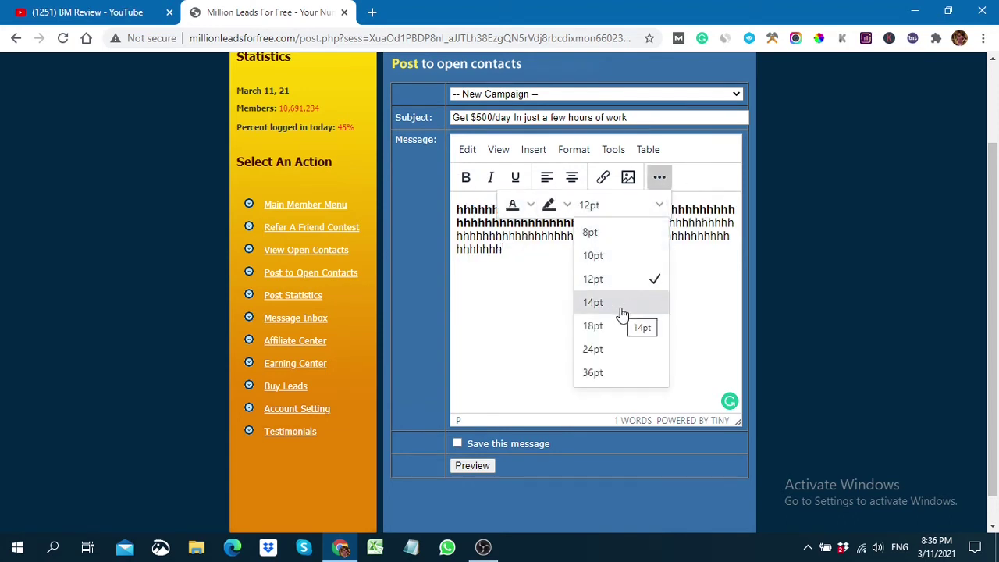
scroll(622, 314, "down", 1)
scroll(621, 314, "up", 2)
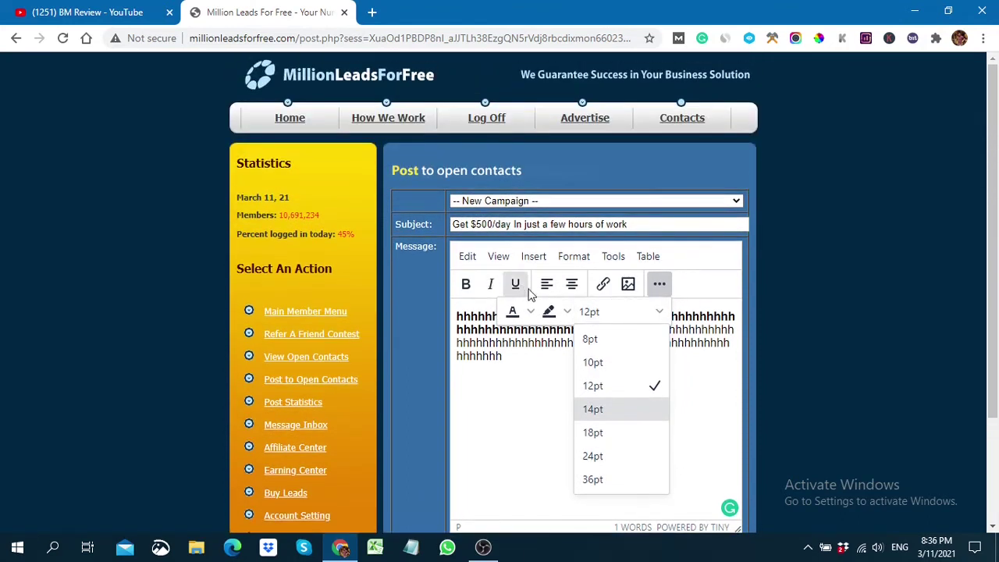
left_click(568, 312)
left_click(567, 311)
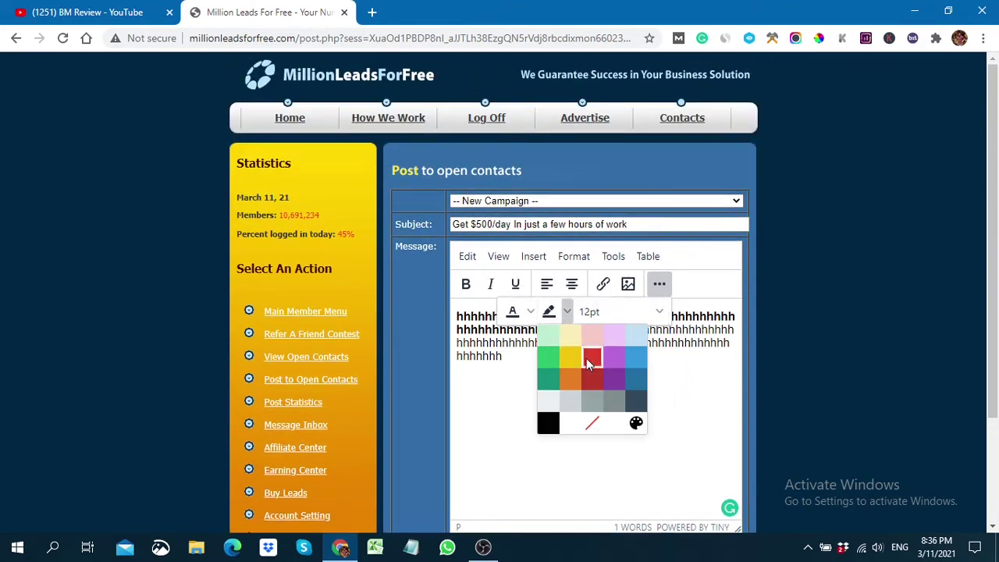
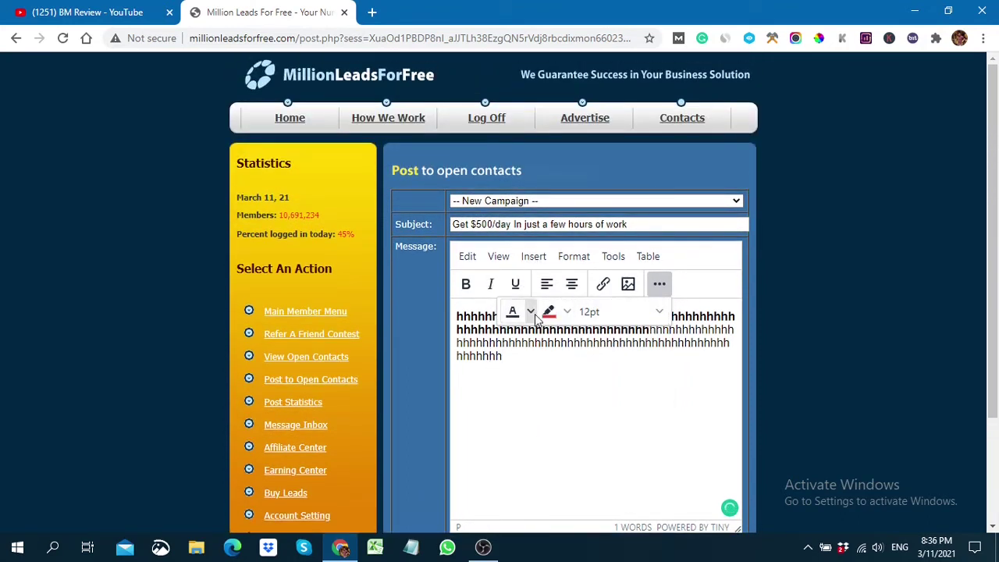
left_click(530, 312)
left_click(554, 360)
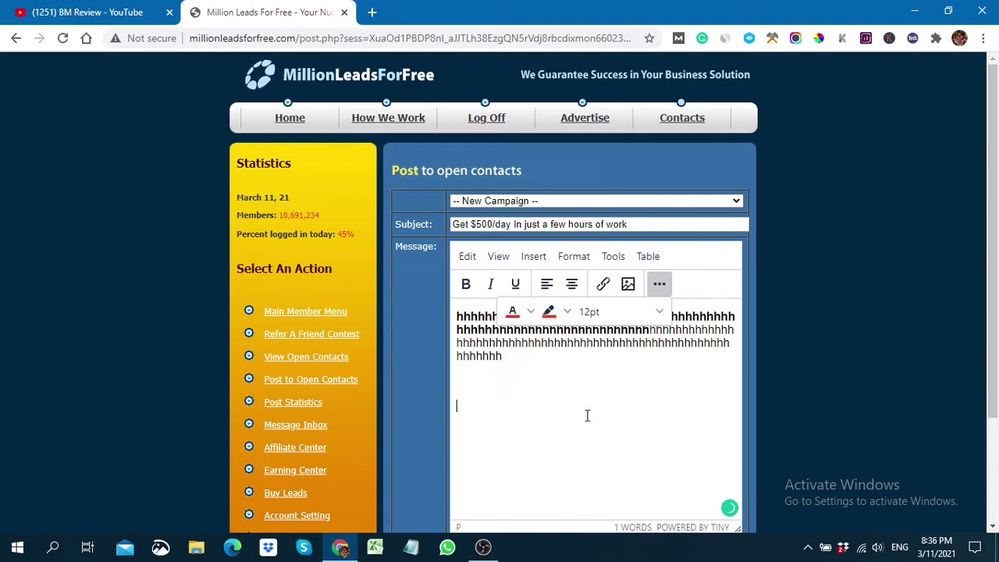
Add the line "Get Access Now==>" below the placeholder text in the message body and select the whole line
type("Get Access Now")
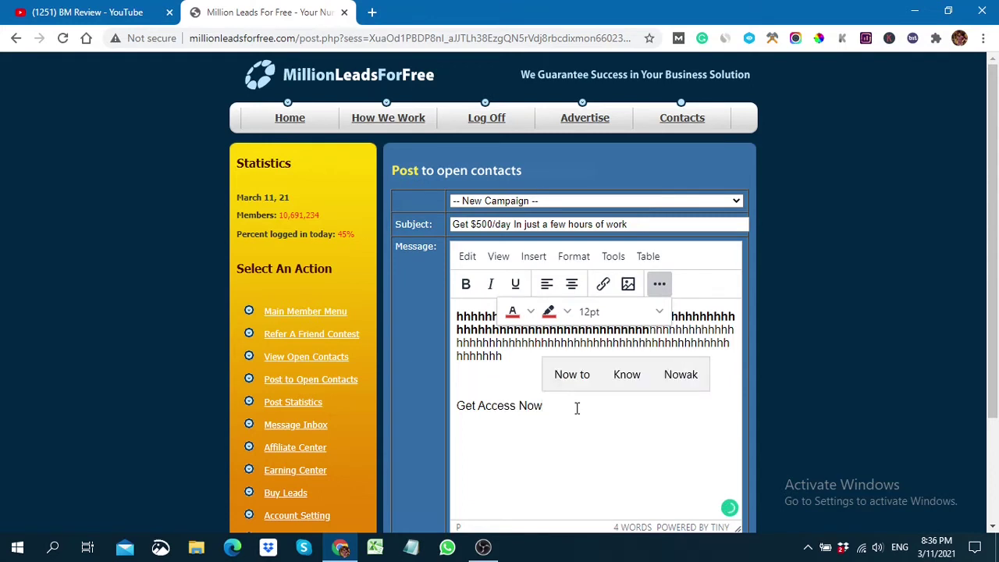
type("+=")
key("BackSpace")
key("BackSpace")
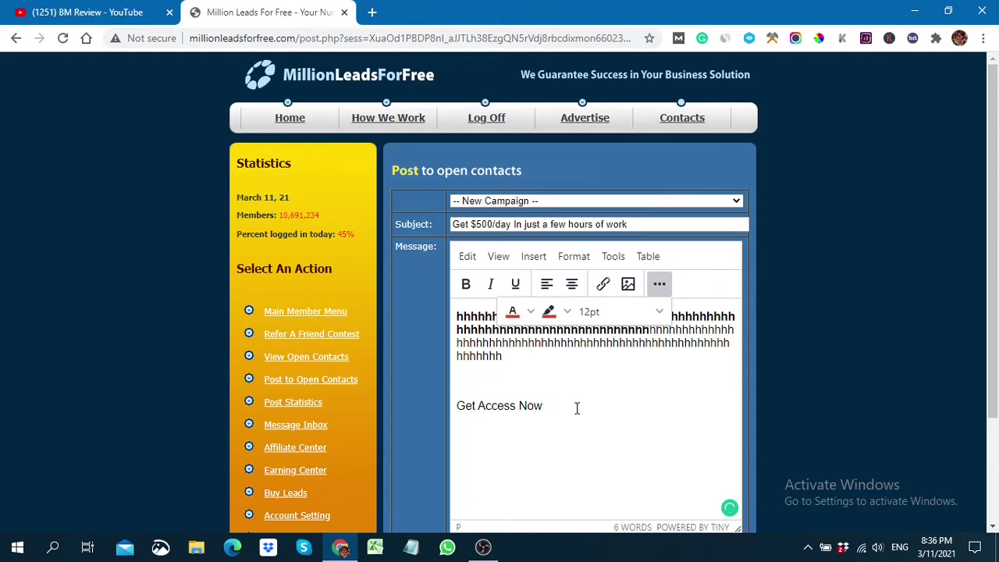
type("==>")
left_click_drag(577, 407, 460, 405)
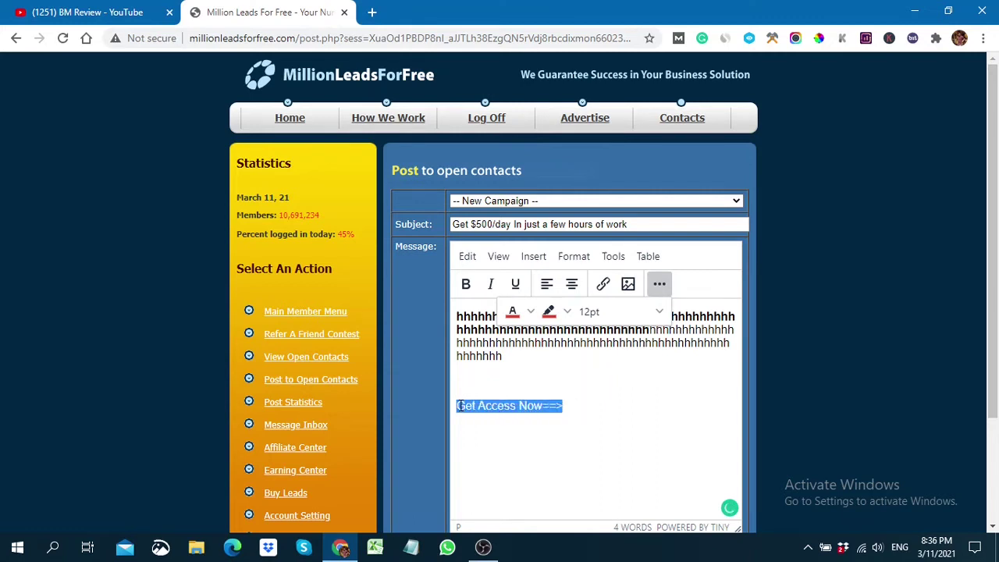
Format the "Get Access Now==>" line as centred, bold, 18pt text in red
left_click(571, 283)
left_click(609, 311)
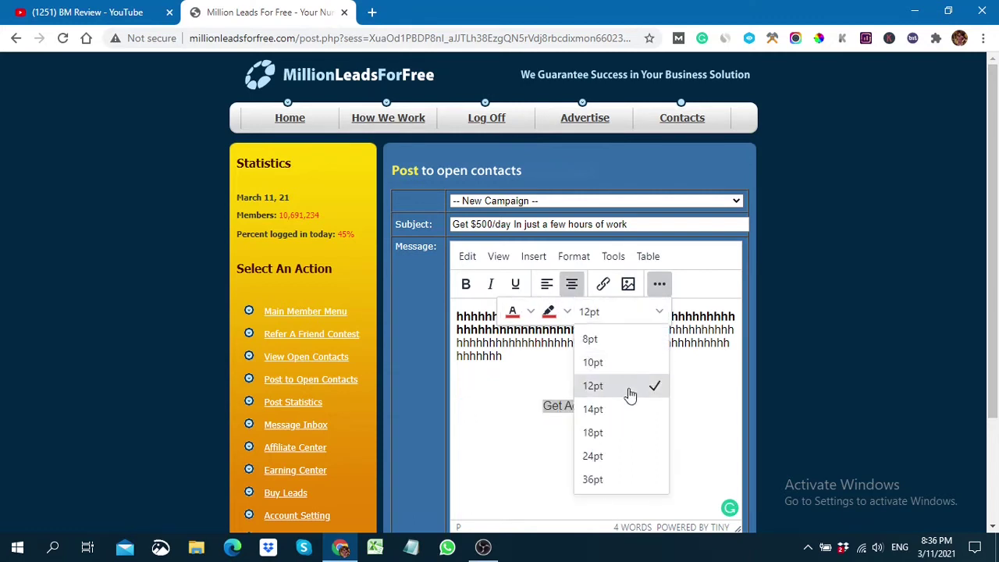
left_click(592, 432)
left_click(465, 284)
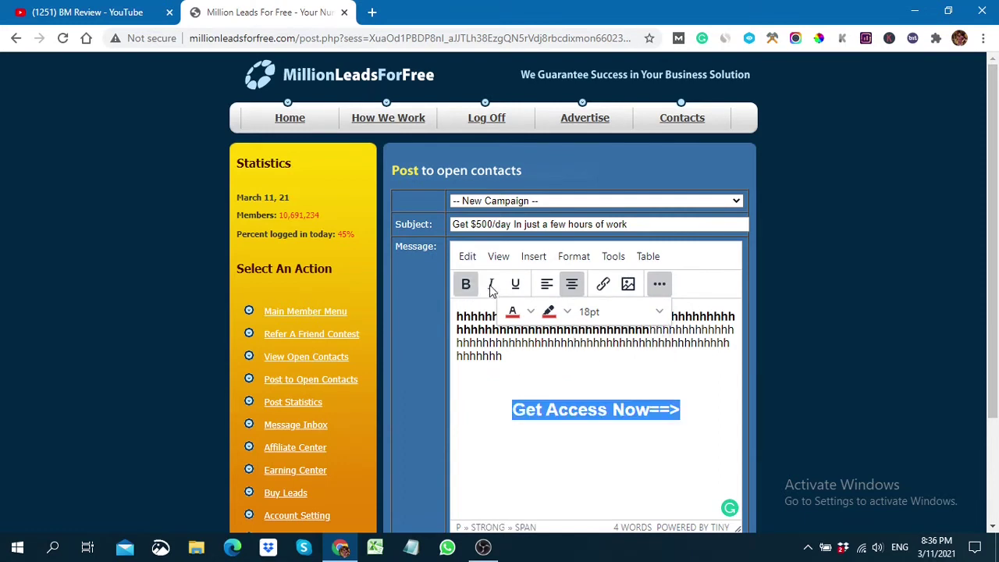
left_click(624, 428)
left_click_drag(672, 406, 511, 407)
left_click(513, 313)
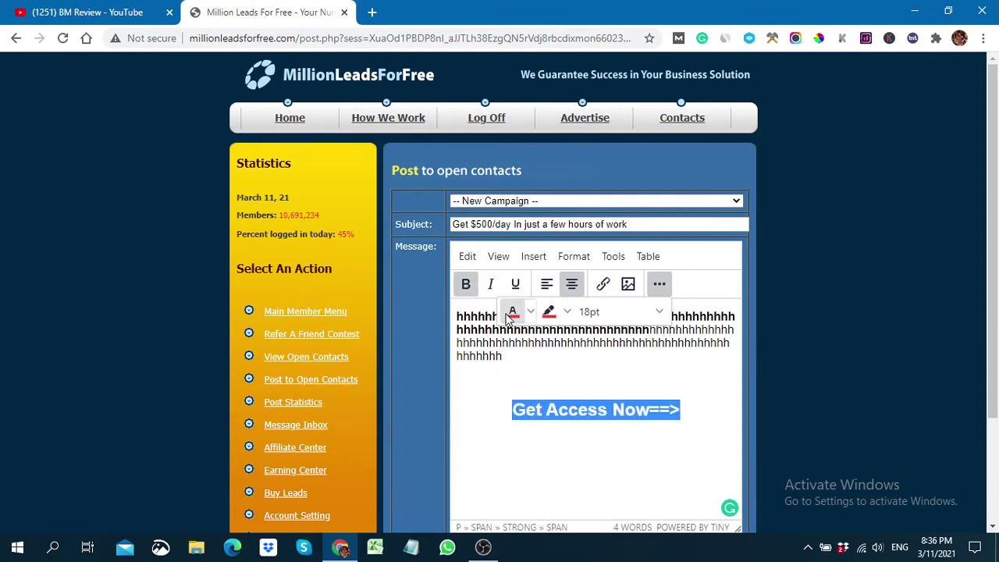
left_click(573, 382)
left_click_drag(691, 410, 513, 406)
left_click(602, 284)
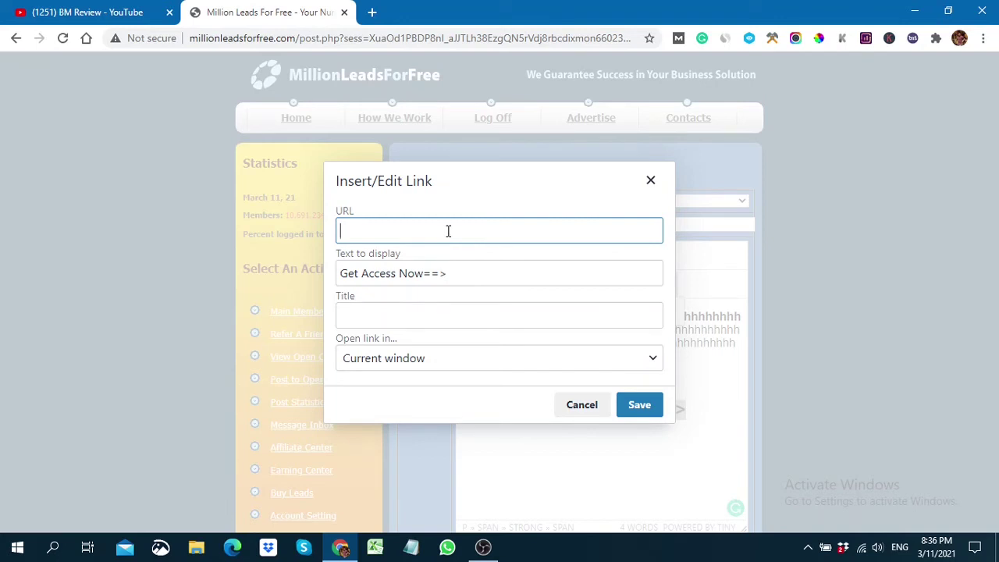
type("https")
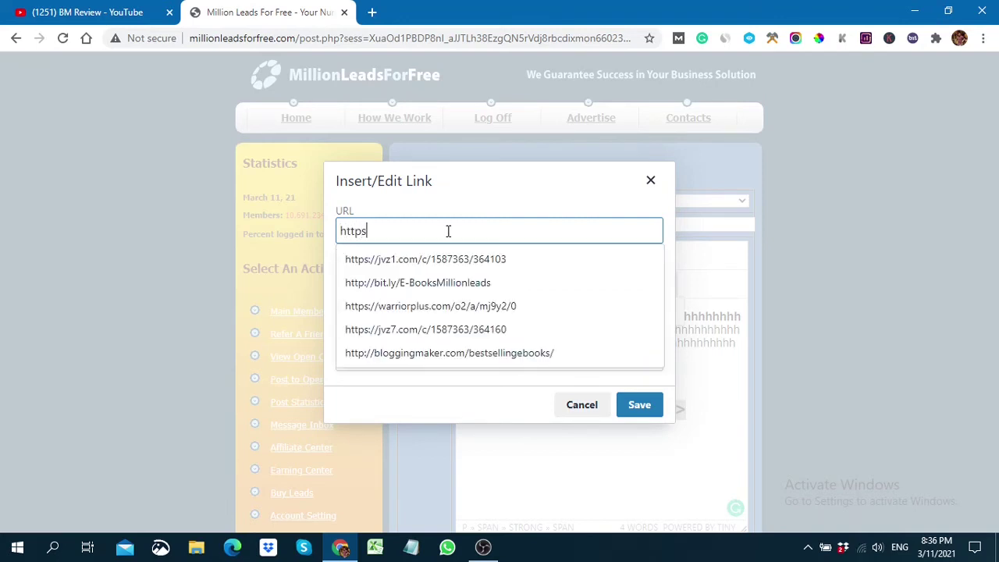
type("://Blo")
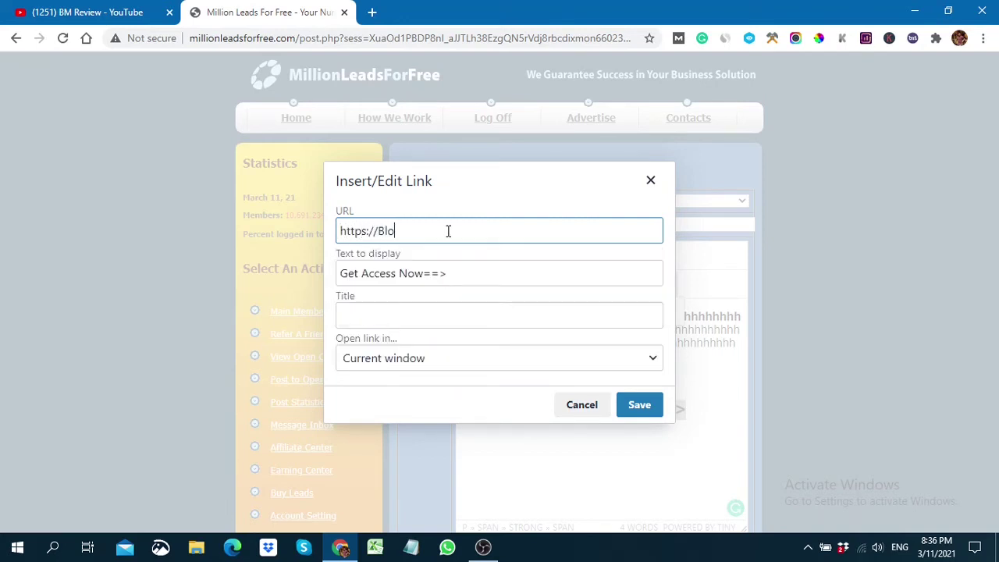
type("ggingmaker.com")
left_click(641, 405)
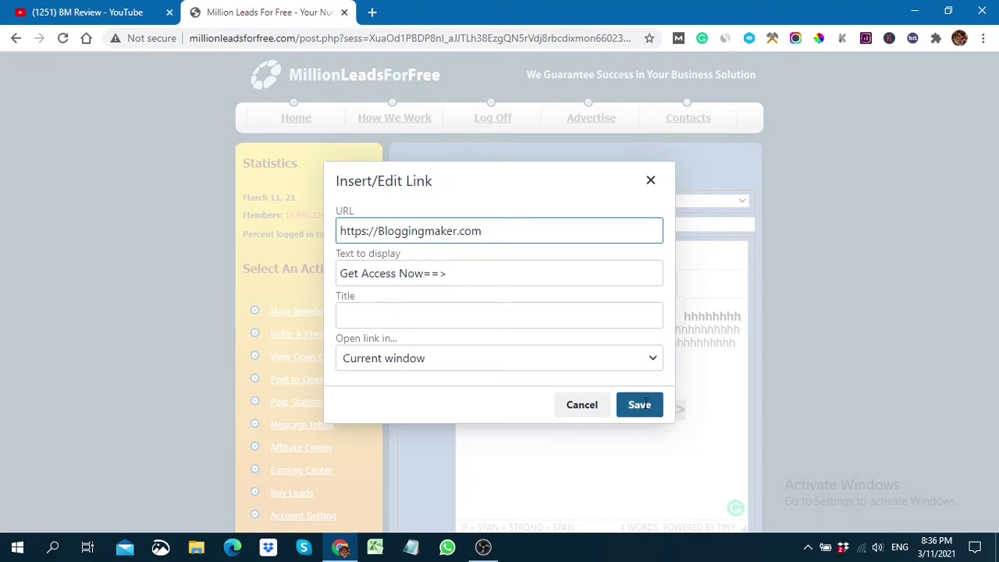
Copy the entire message body and preview the message, checking the placeholder text
scroll(677, 428, "down", 2)
left_click(601, 321)
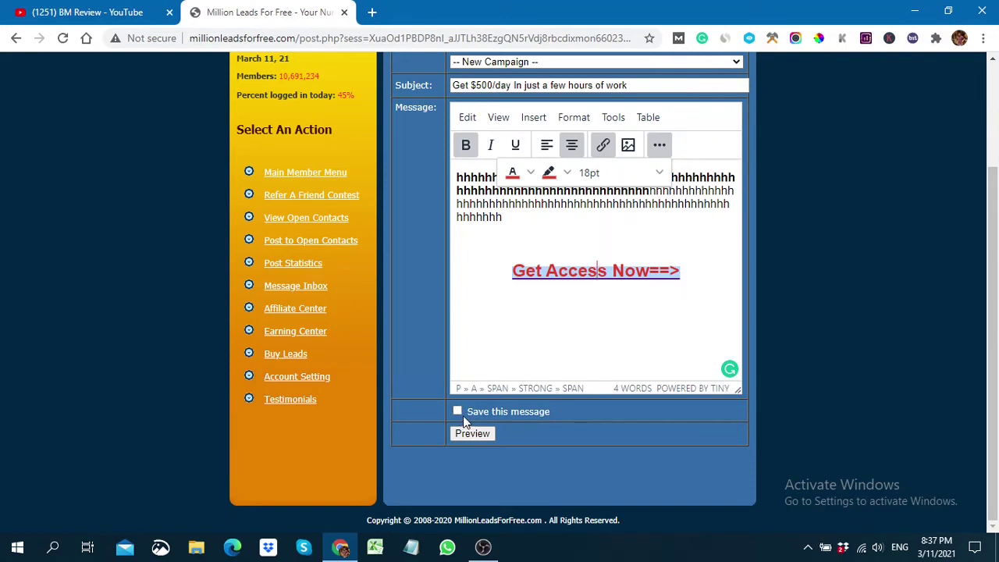
key("ctrl+a")
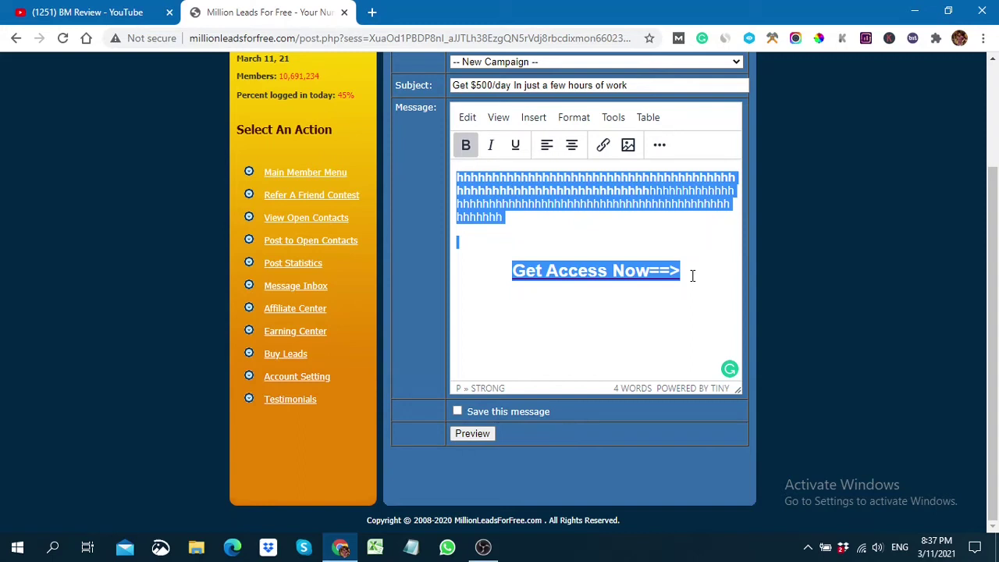
left_click(480, 435)
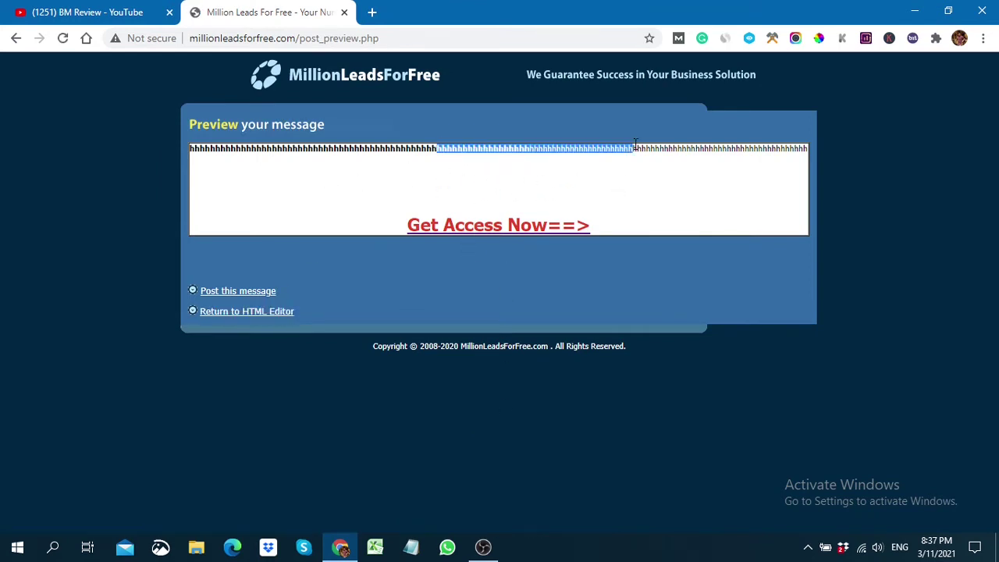
left_click_drag(191, 148, 629, 152)
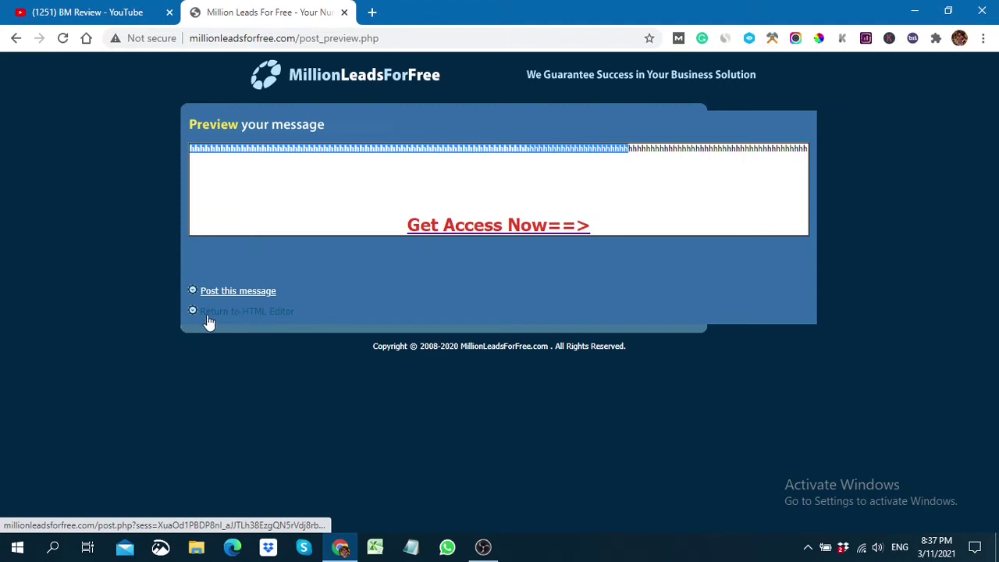
Return to the HTML editor and paste the copied message back into the message body
left_click(273, 318)
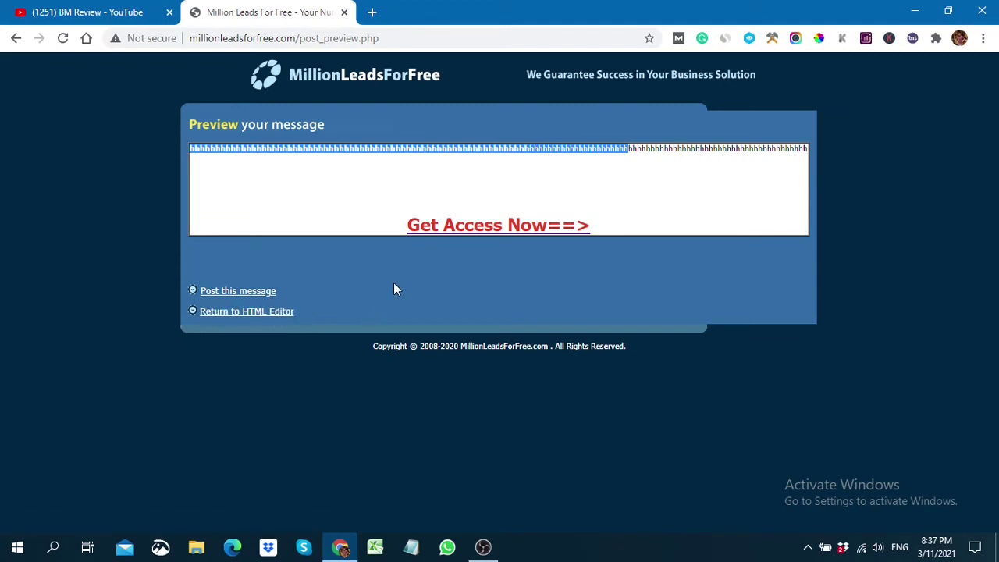
left_click(262, 318)
left_click(262, 311)
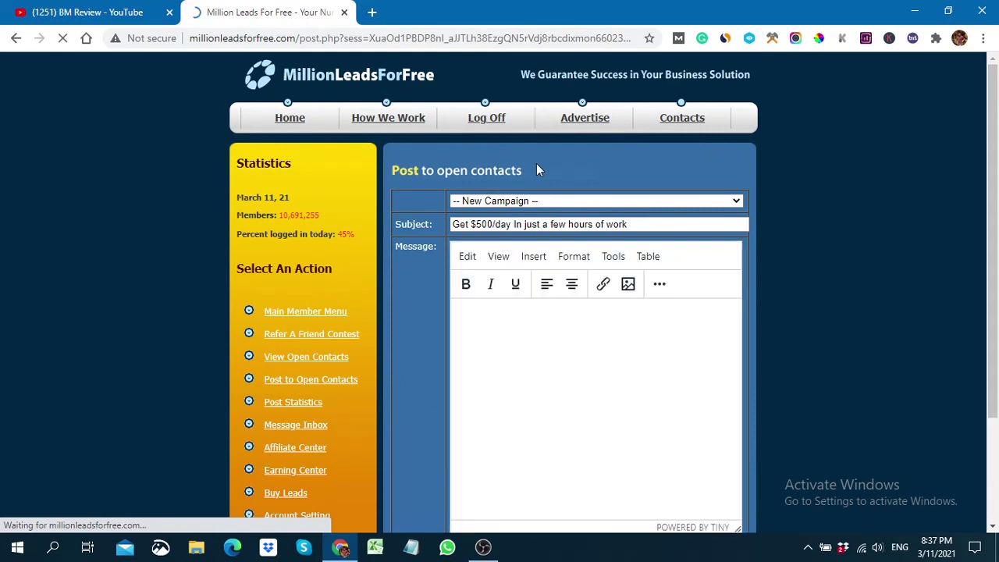
scroll(564, 256, "down", 2)
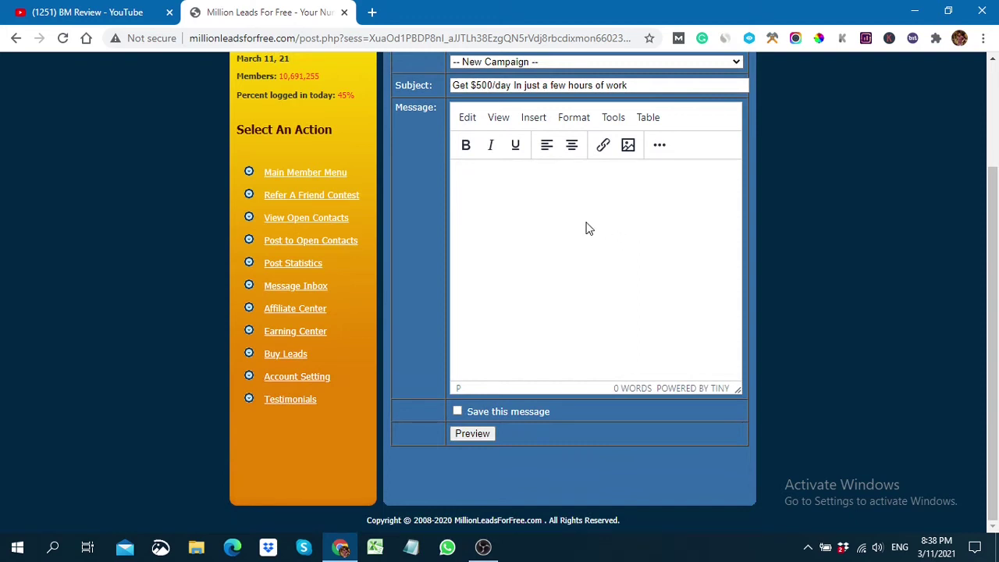
left_click(521, 172)
key("ctrl+v")
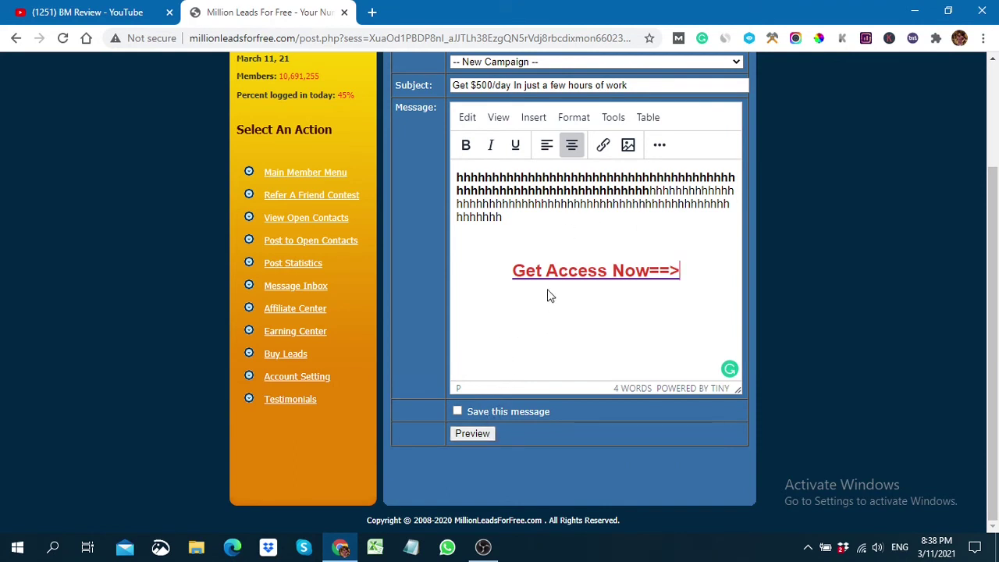
Preview the pasted message, check its link, and go back to the HTML editor
left_click(482, 434)
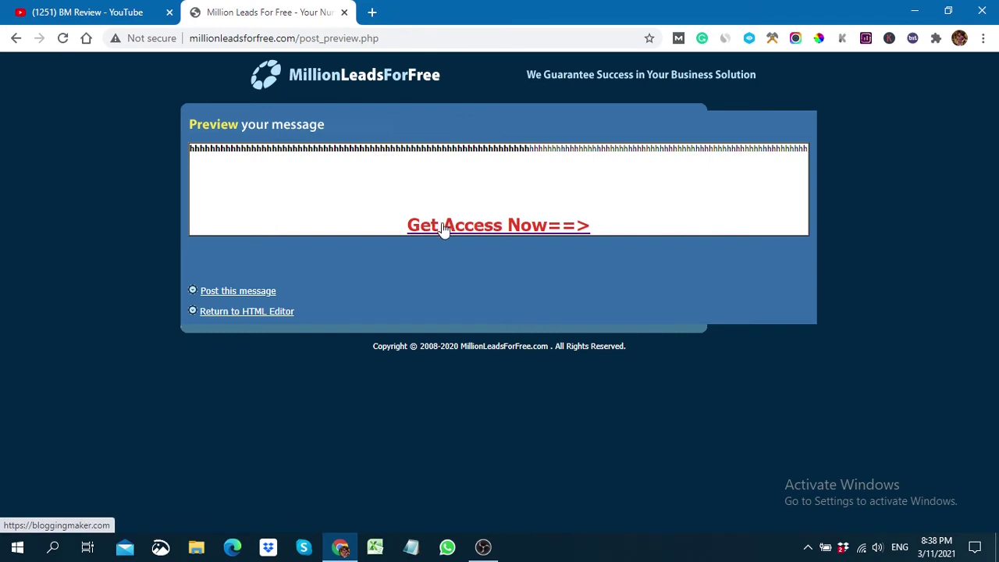
left_click(220, 315)
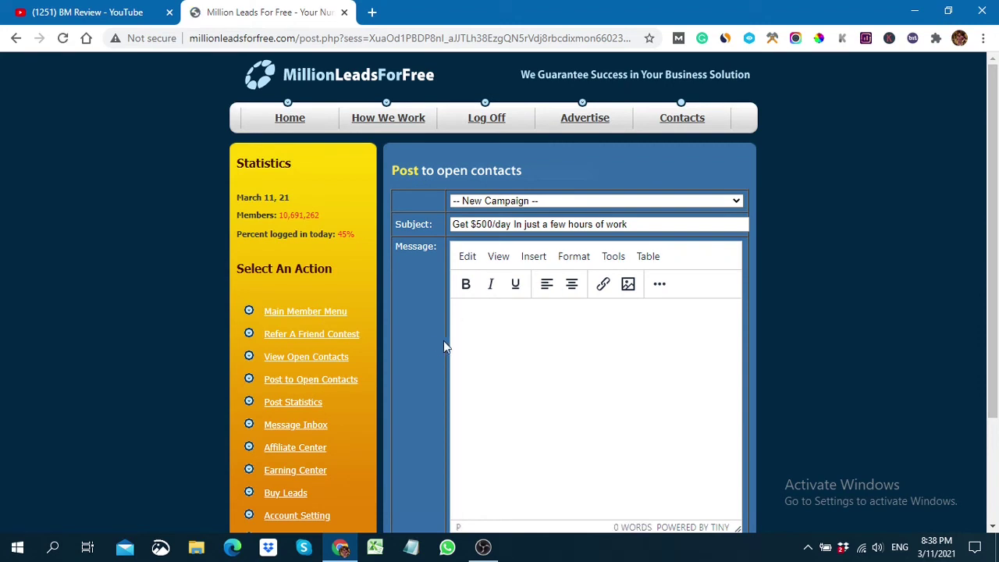
Open the post statistics page to review the page ranking, impressions and click-throughs
scroll(382, 319, "down", 3)
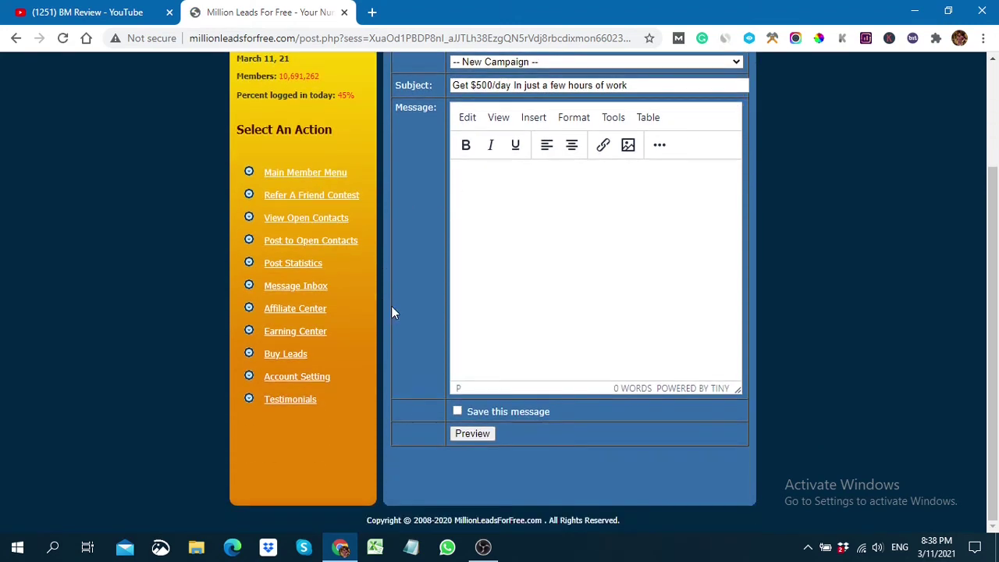
left_click(287, 264)
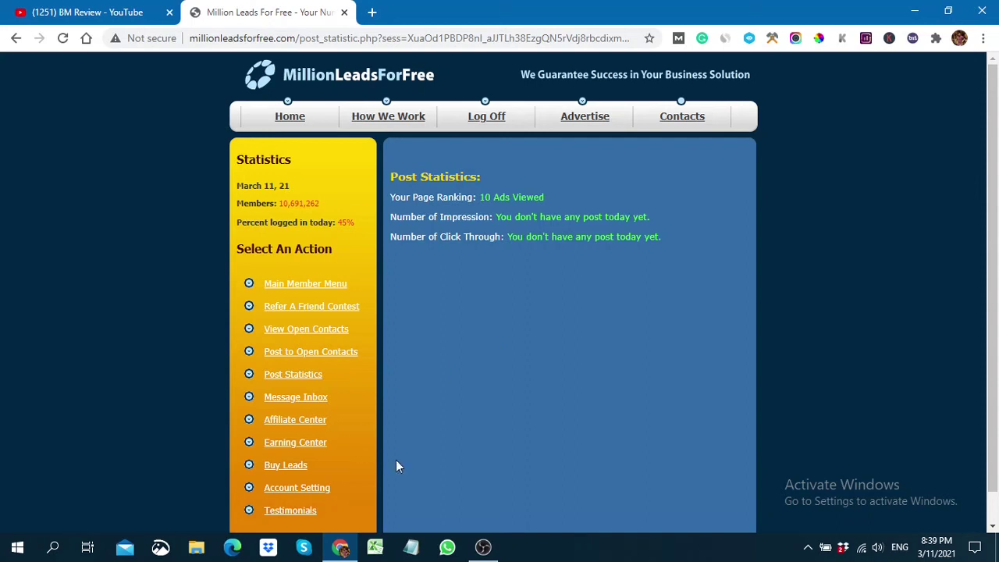
scroll(339, 488, "down", 1)
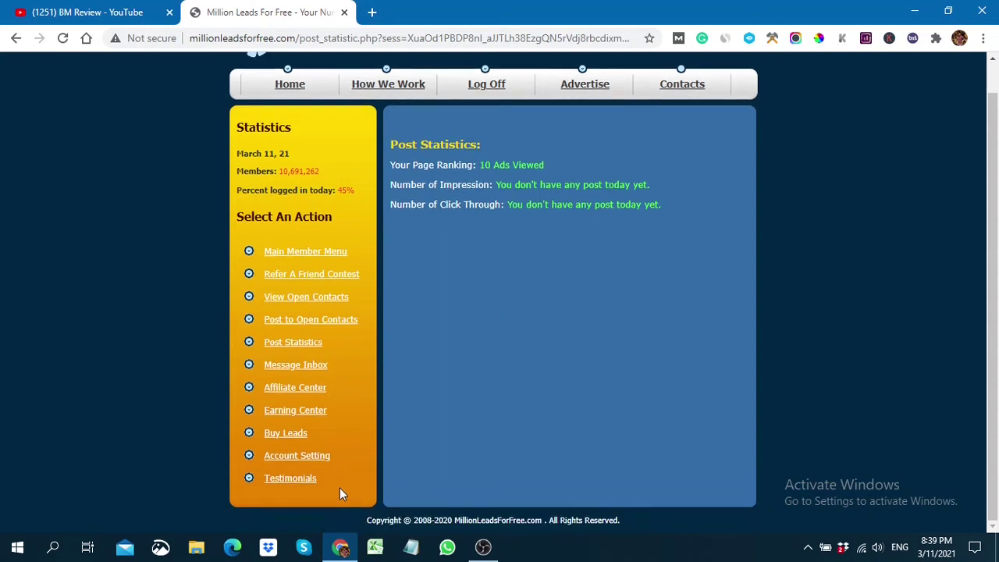
Review the bonus lead, Auto Post add-on and upline contact packages for buying leads, and dismiss the McAfee notification
left_click(275, 441)
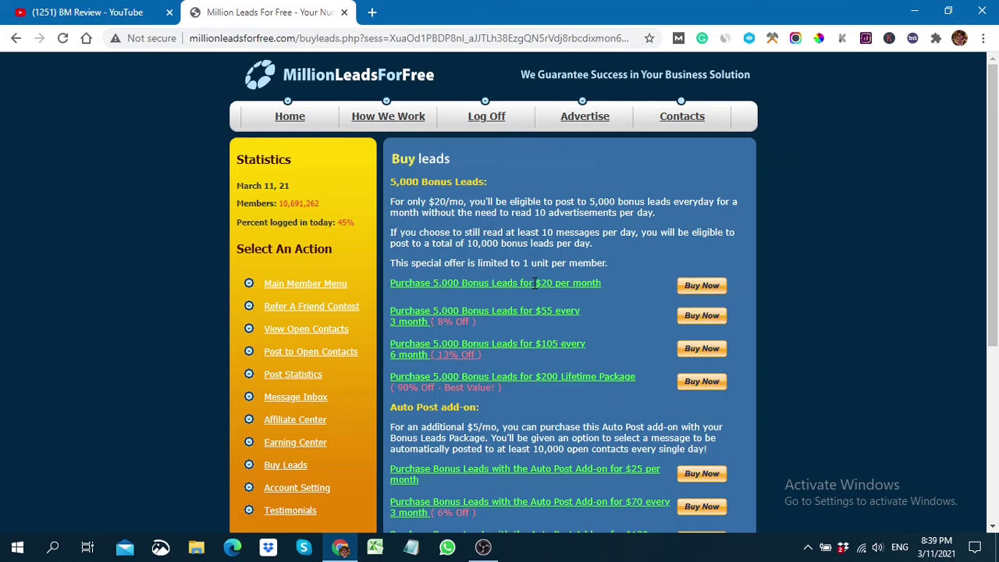
scroll(534, 282, "down", 3)
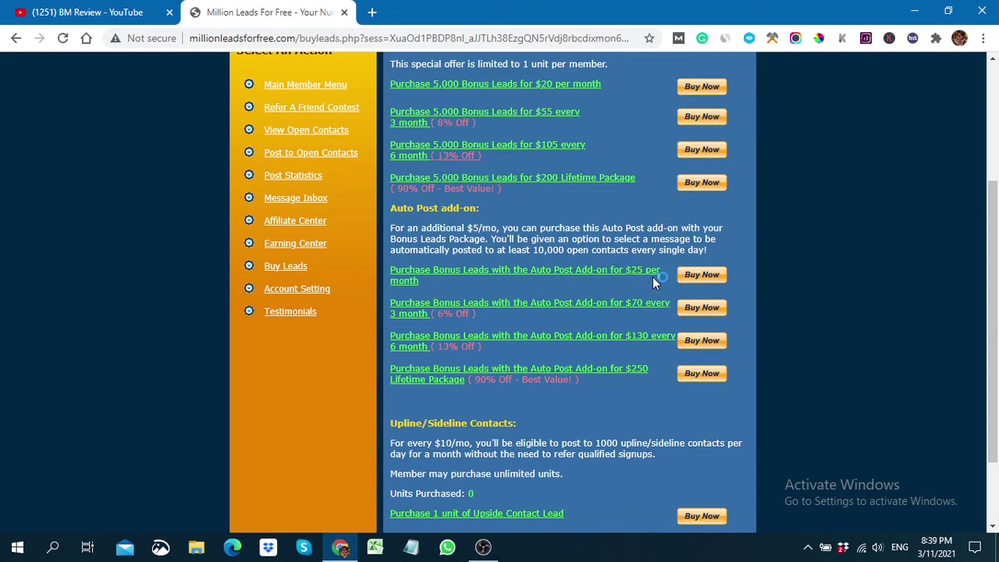
scroll(509, 364, "up", 2)
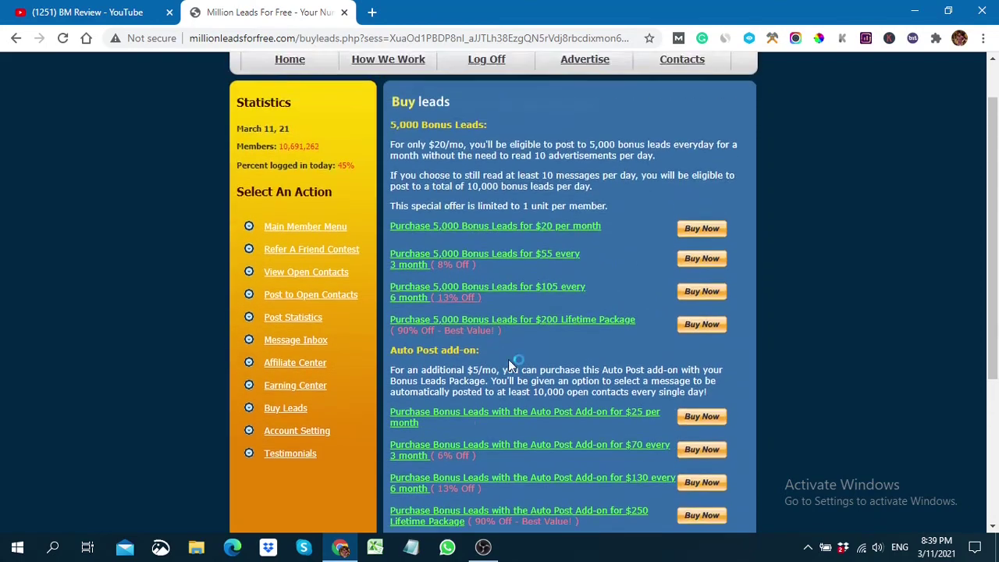
scroll(509, 364, "down", 3)
scroll(540, 378, "up", 4)
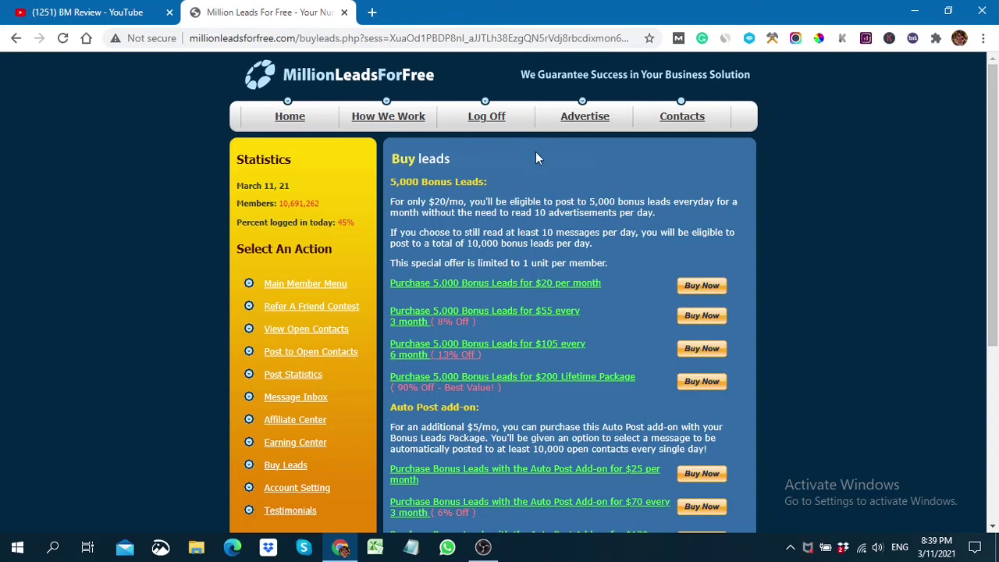
scroll(536, 153, "down", 3)
scroll(535, 153, "up", 3)
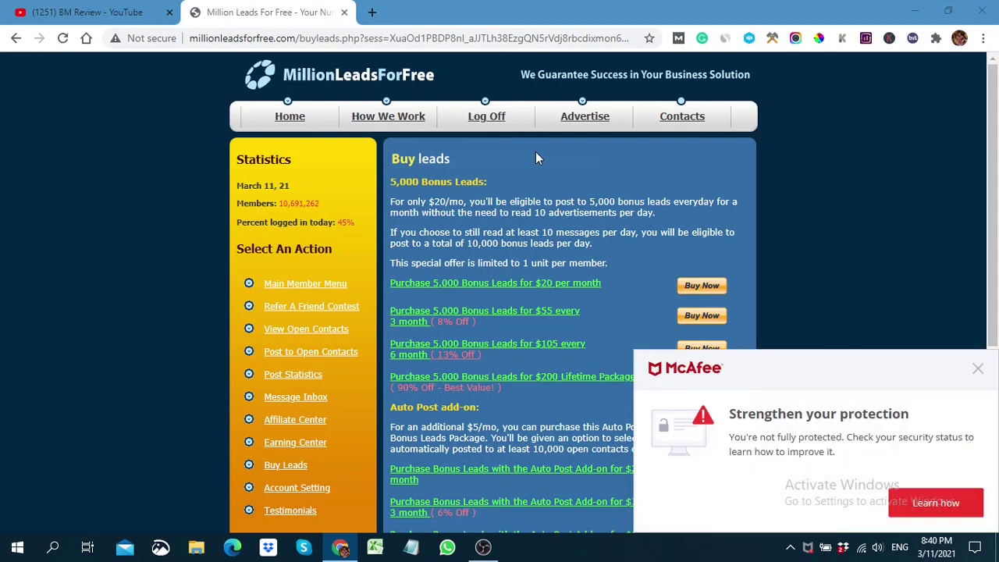
left_click(978, 370)
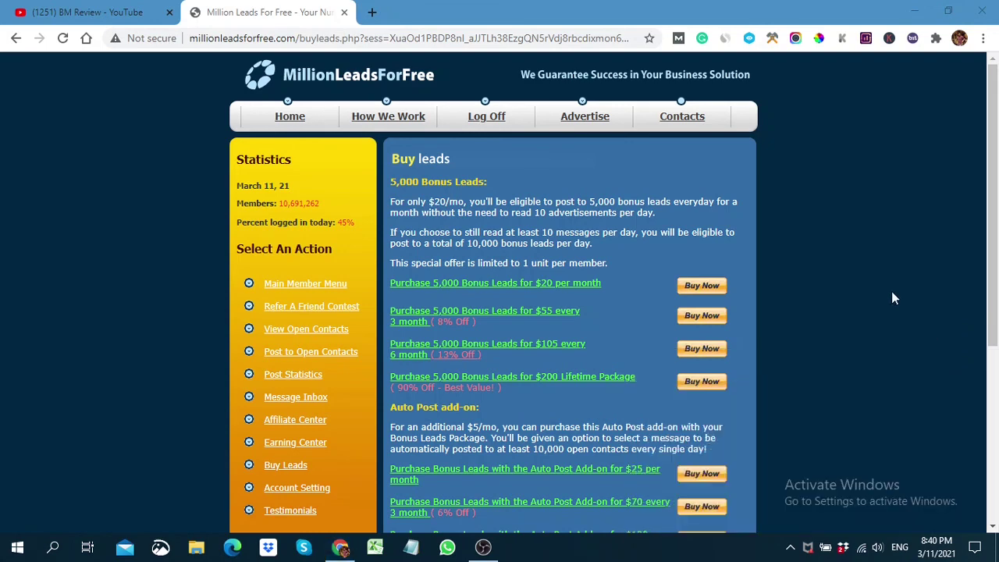